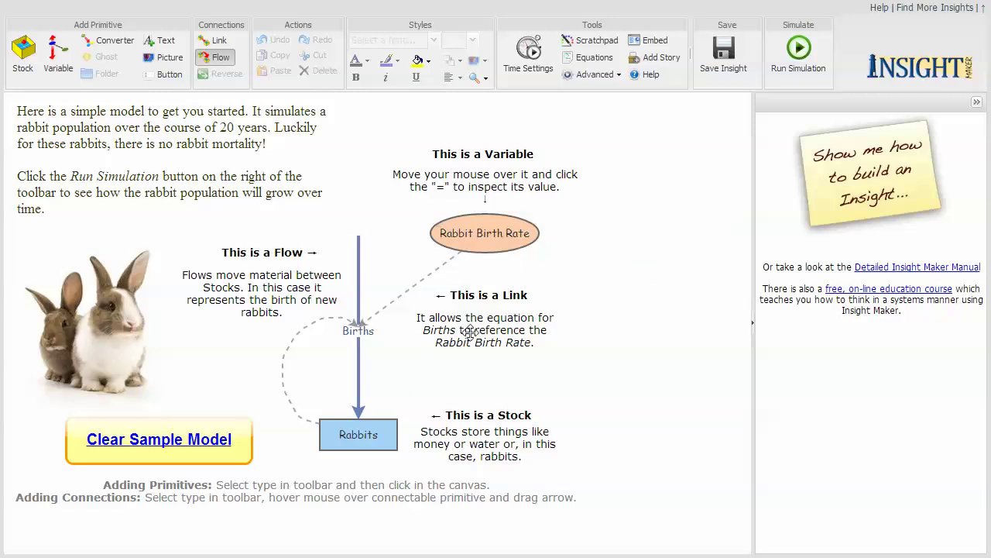
Step: Inspect the Rabbit Birth Rate and Births flow rate equations without changing them
left_click(468, 238)
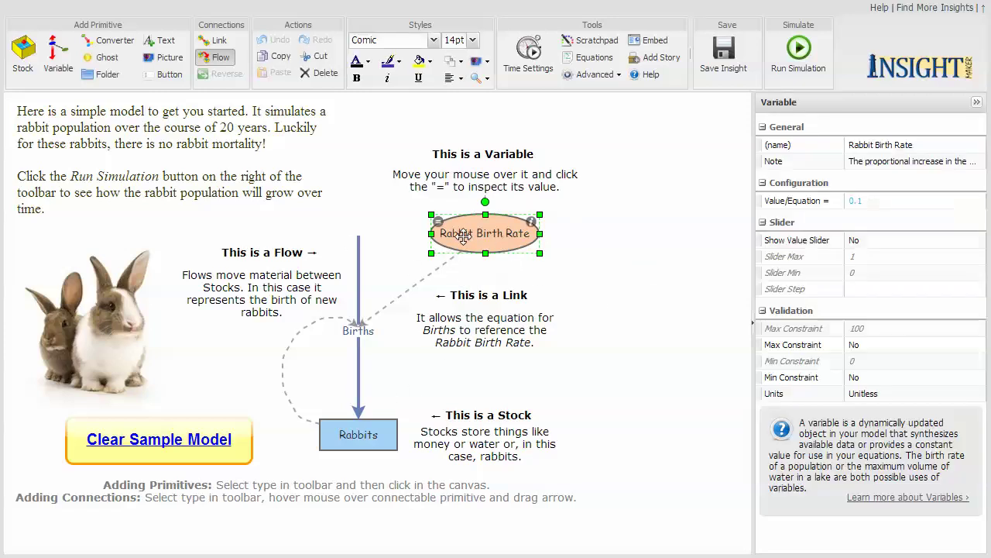
left_click(439, 224)
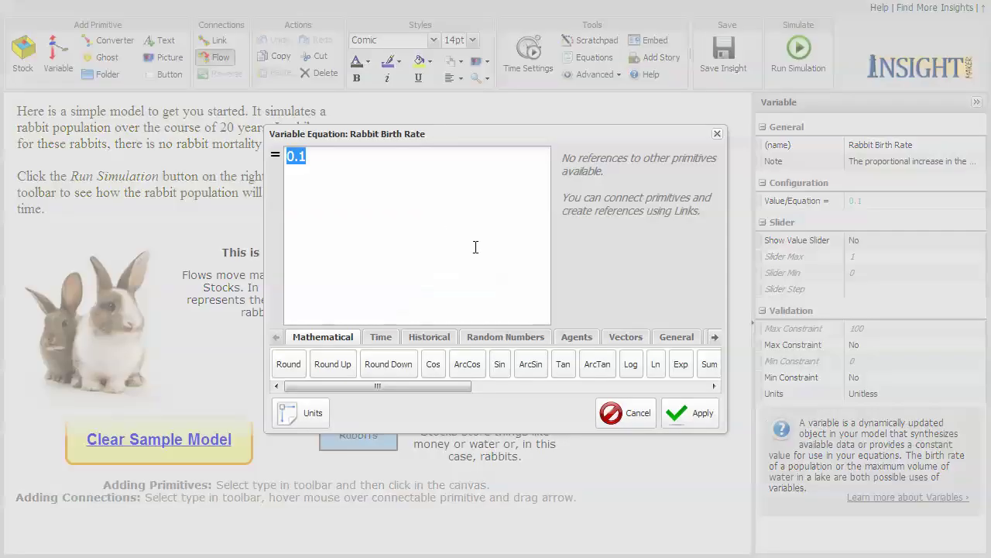
left_click(638, 413)
mouse_move(361, 271)
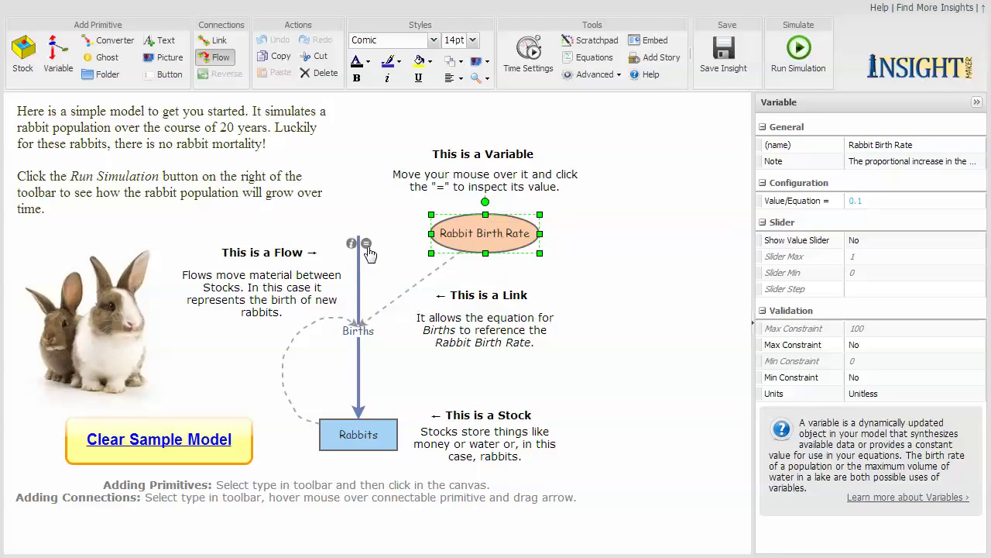
left_click(366, 243)
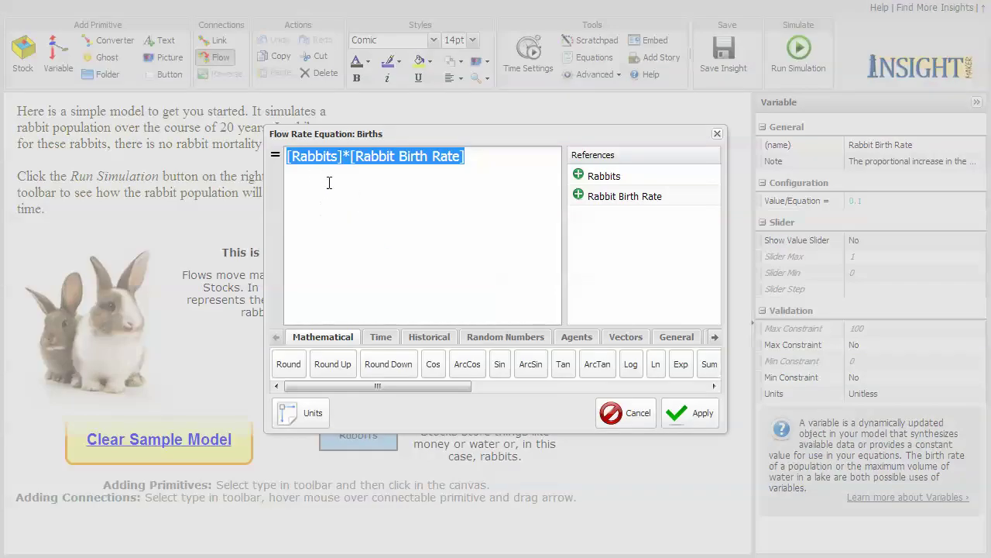
left_click(638, 412)
Step: Check the Rabbits initial value, then close the results showing Rabbits reaching about 1,345
mouse_move(391, 436)
left_click(331, 428)
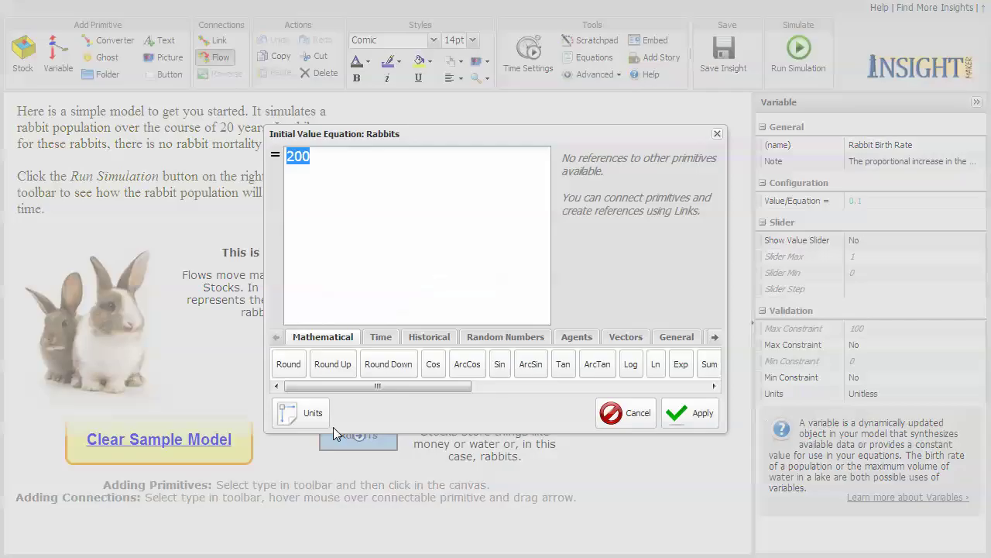
left_click(623, 412)
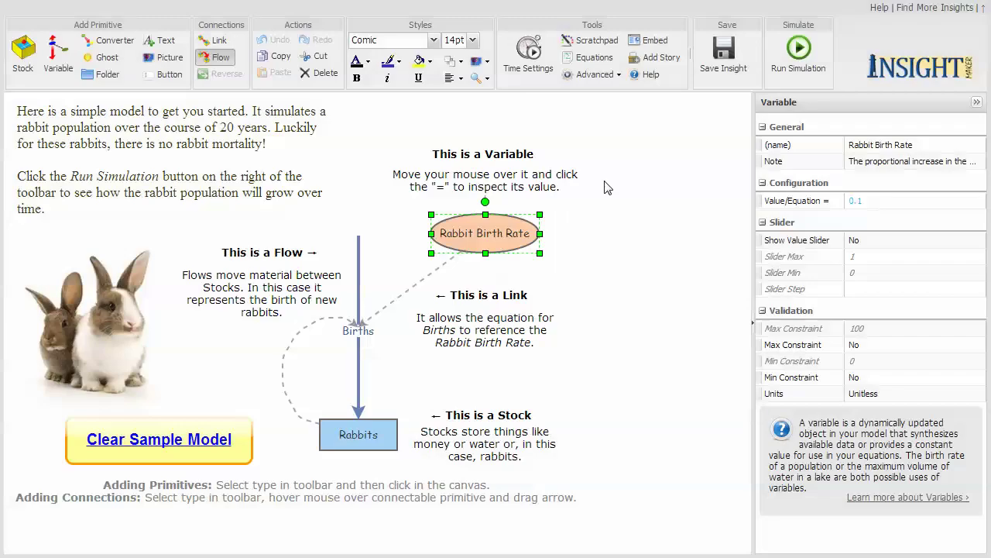
left_click(640, 313)
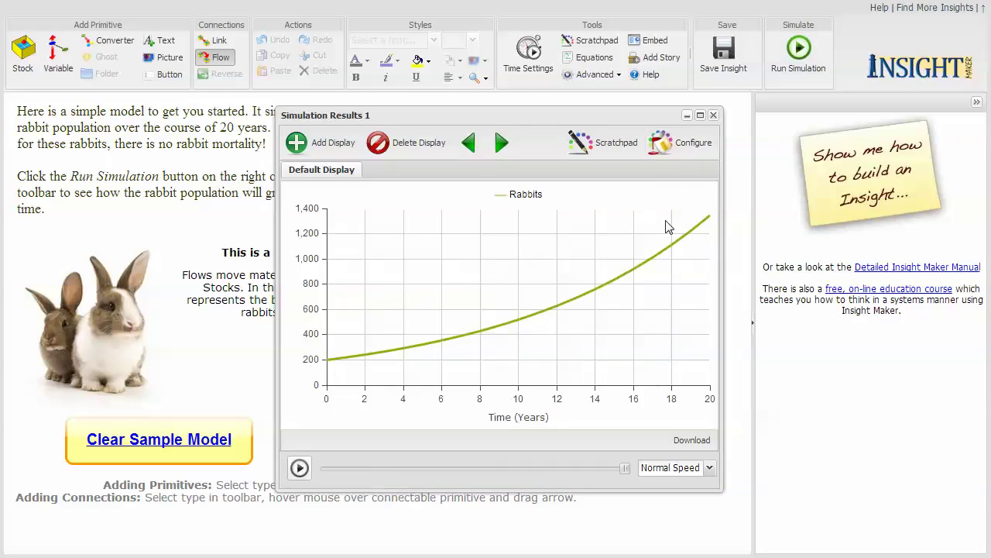
mouse_move(709, 218)
left_click(714, 116)
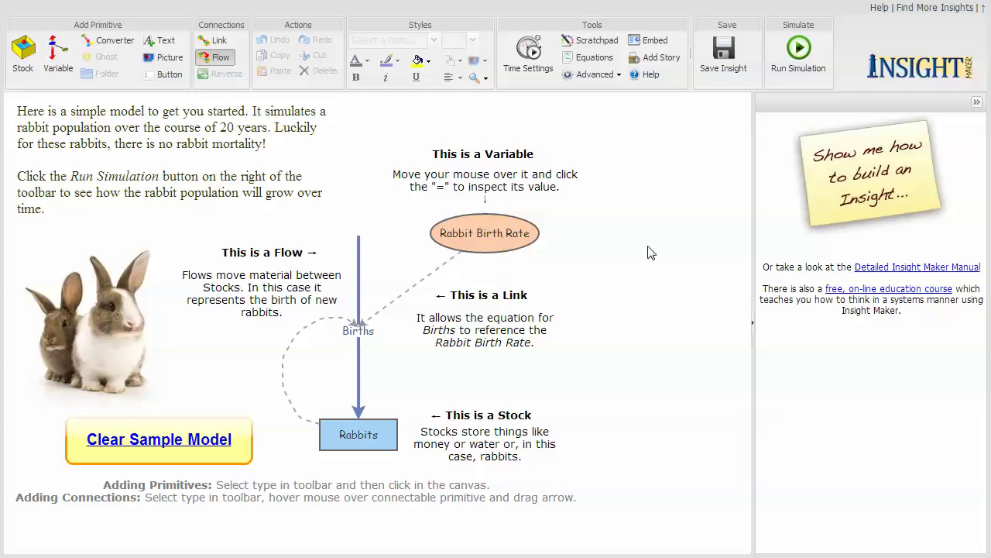
left_click(168, 441)
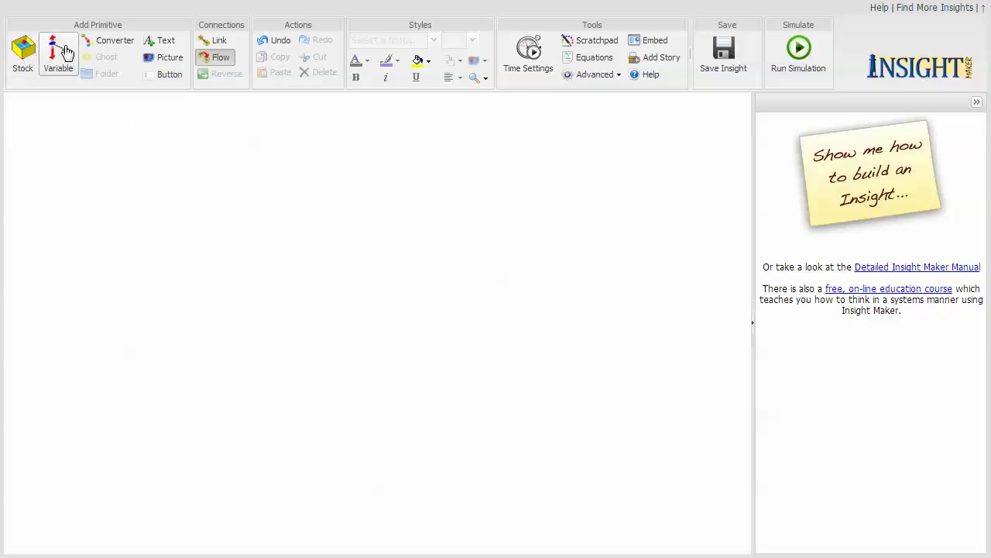
Step: Create a stock through the right-click Create Stock menu and name it stock1
left_click(23, 53)
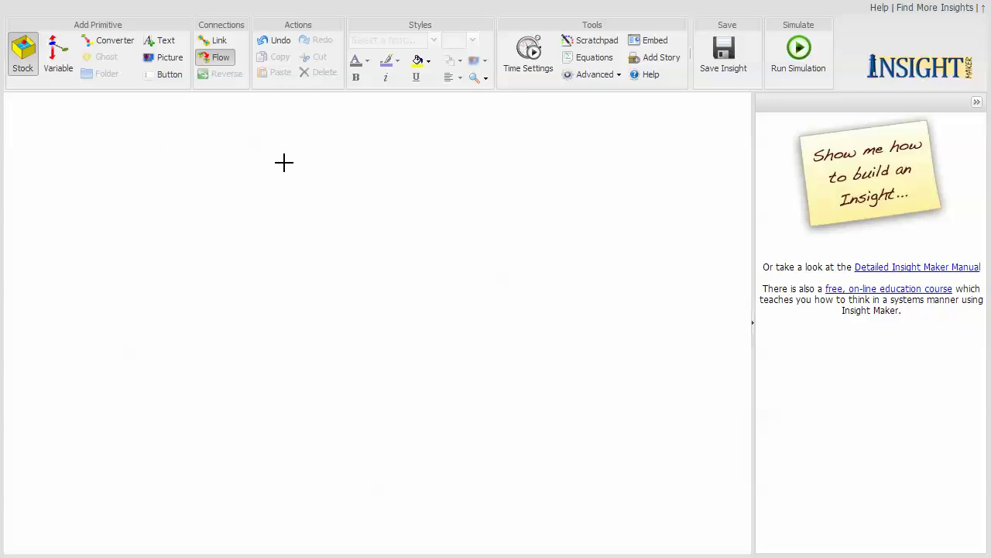
left_click(323, 155)
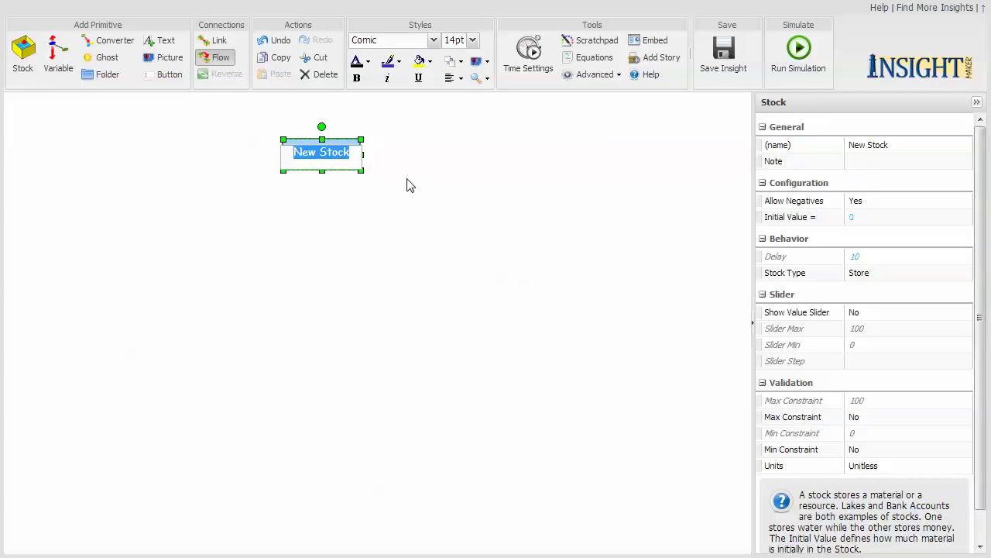
left_click(326, 74)
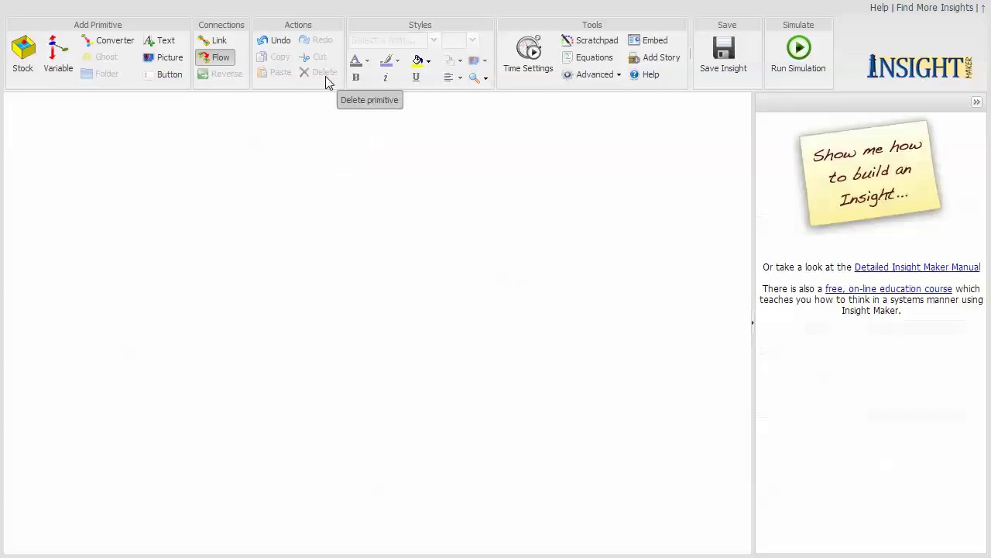
right_click(331, 147)
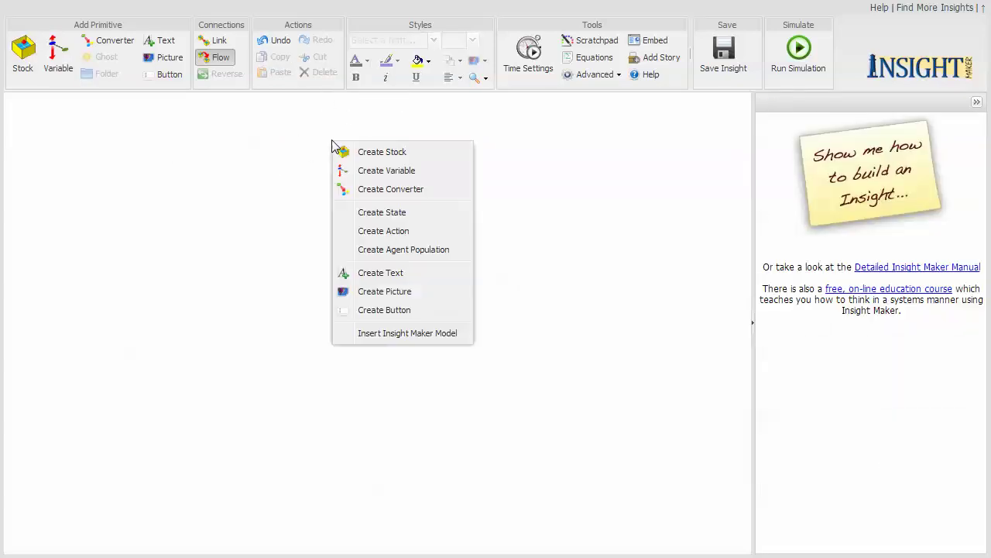
left_click(371, 153)
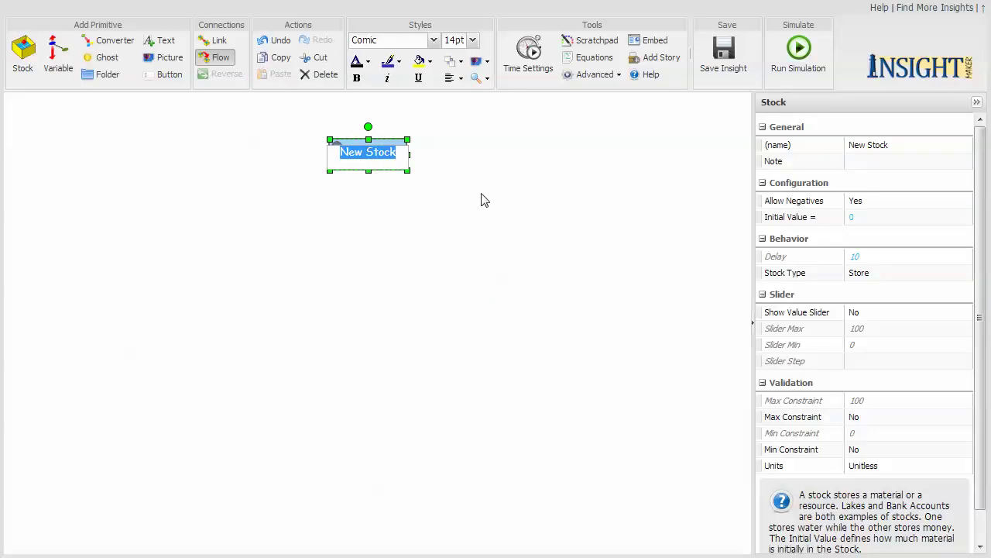
type("stock1")
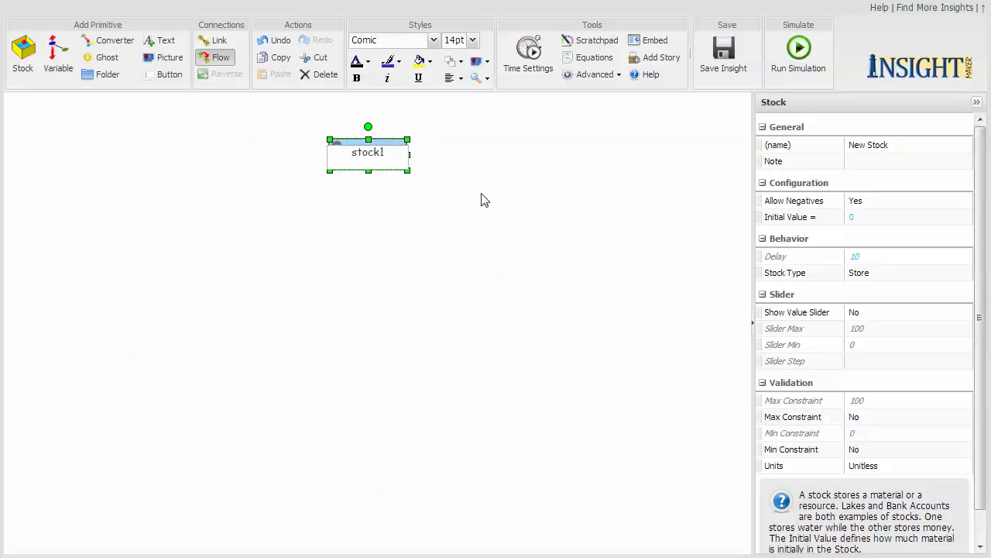
left_click(447, 170)
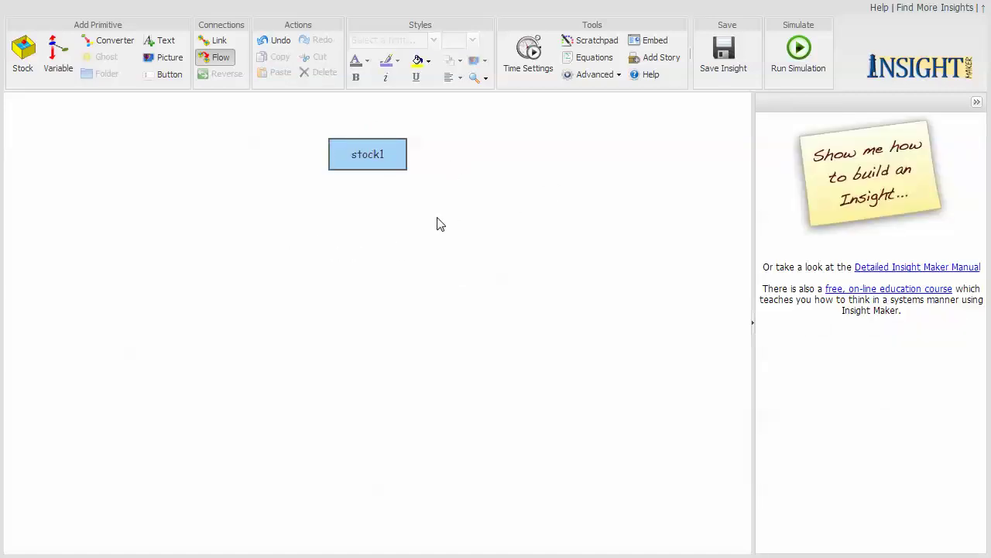
Step: Select stock1, leave its note empty in the Note Editor, and edit its Initial Value of 0
mouse_move(393, 156)
left_click(402, 165)
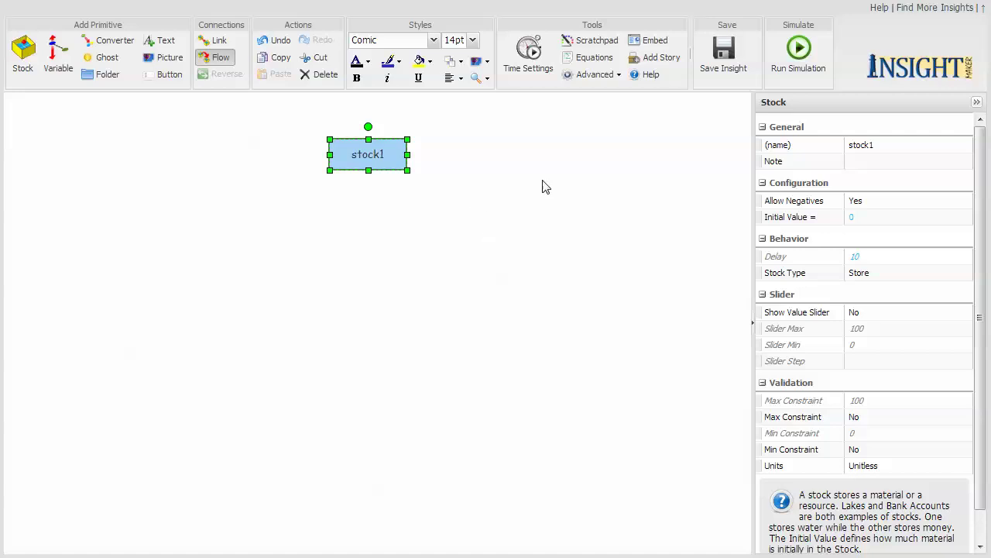
left_click(878, 160)
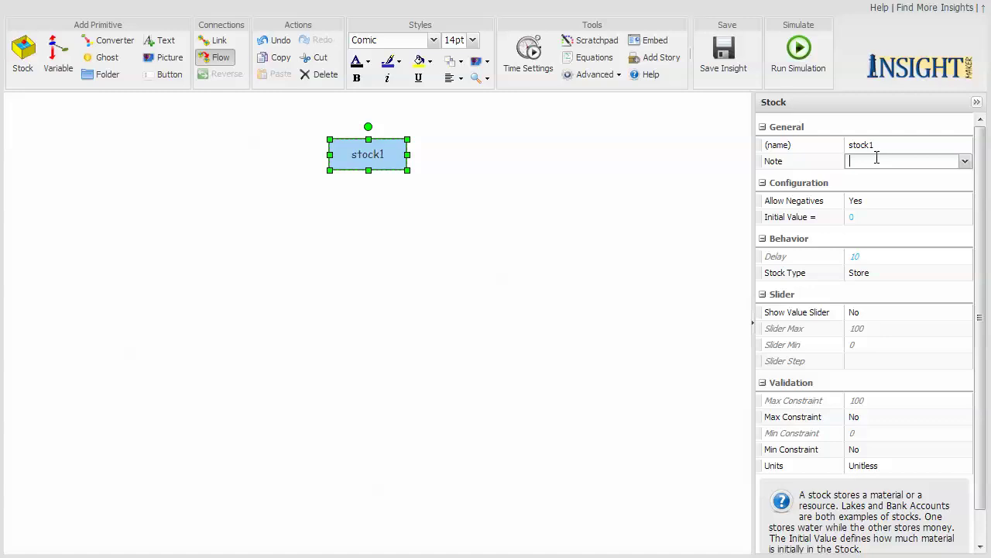
left_click(965, 161)
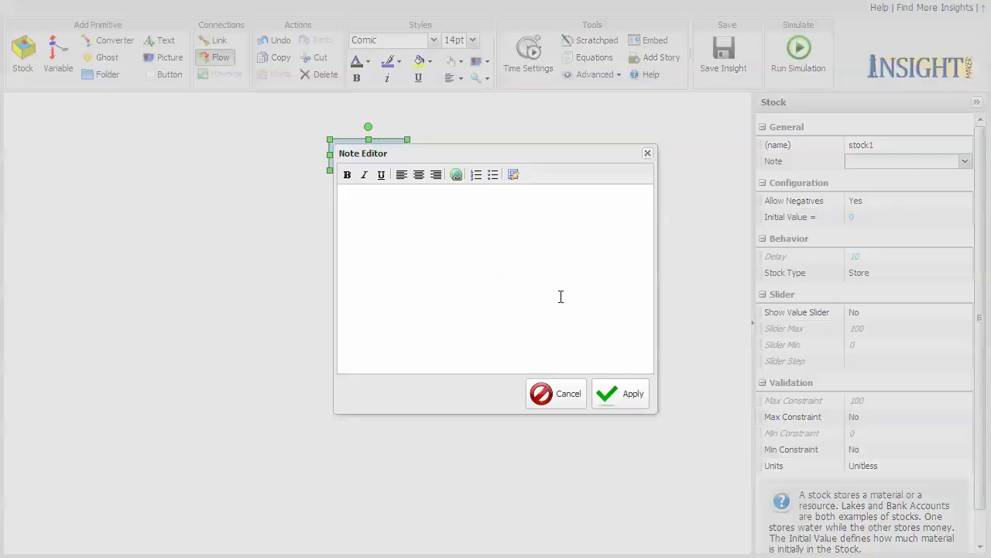
left_click(568, 394)
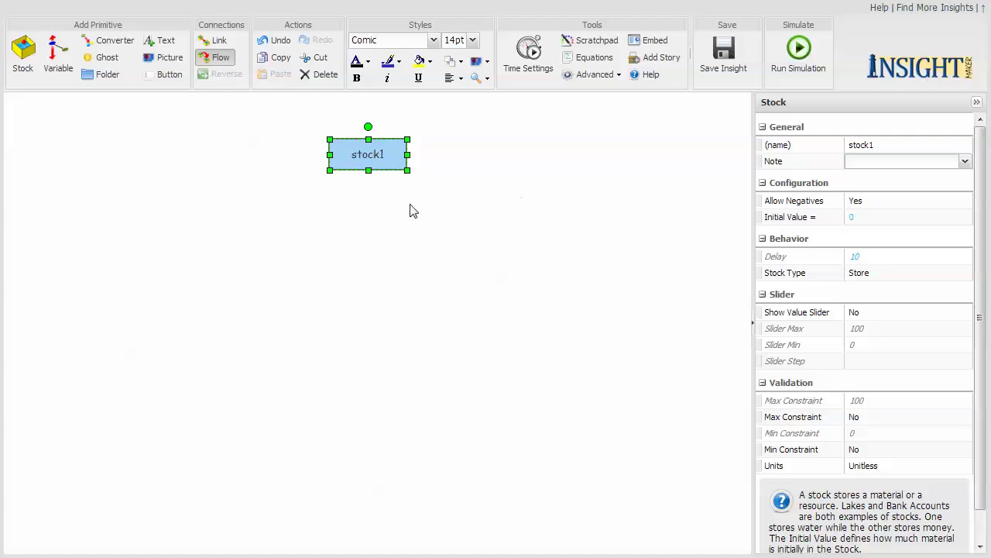
mouse_move(385, 156)
left_click(794, 210)
Step: Draw a flow leftward from stock1 and reverse it so it enters stock1
left_click(221, 59)
left_click_drag(371, 157, 185, 156)
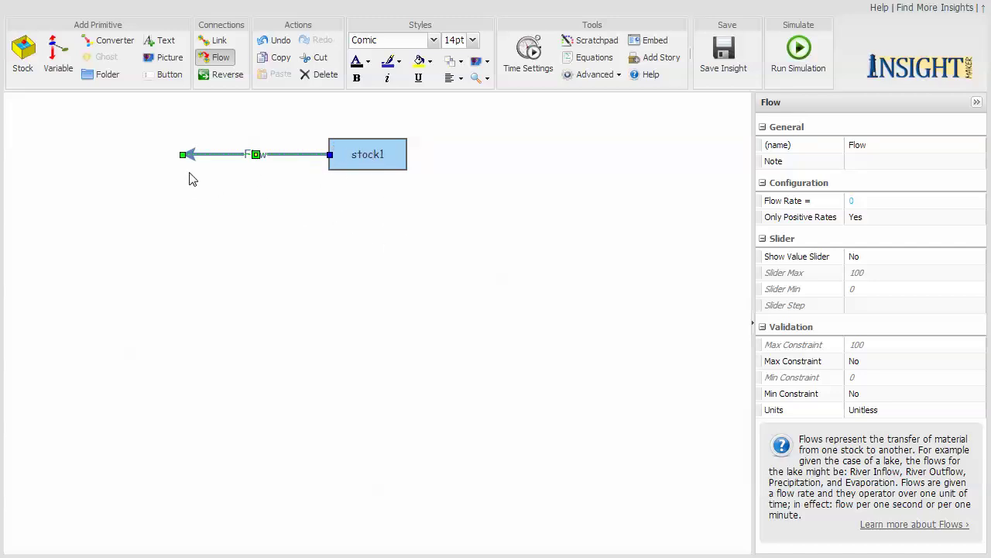
left_click(229, 80)
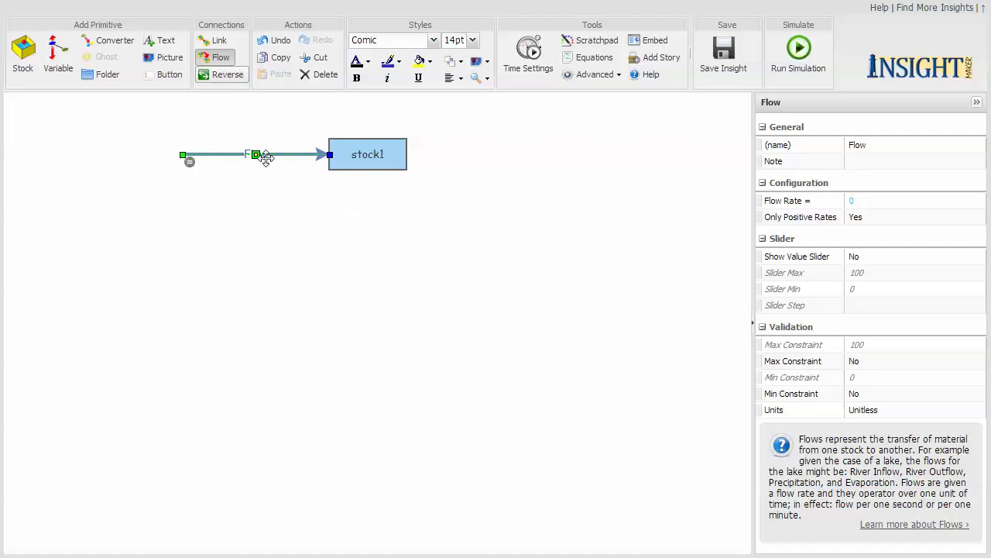
Step: Name the flow flow1 and set its Flow Rate to 1
left_click(866, 147)
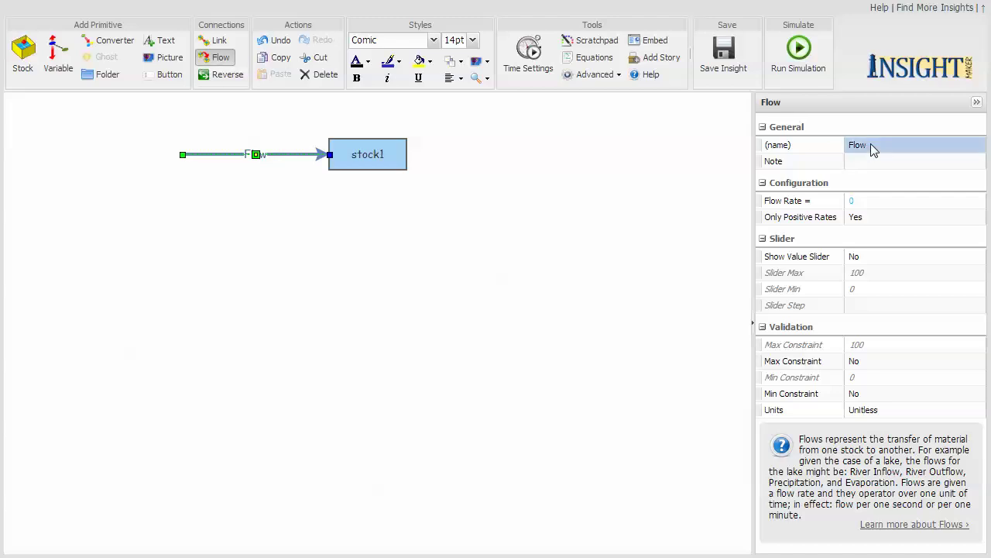
left_click(871, 145)
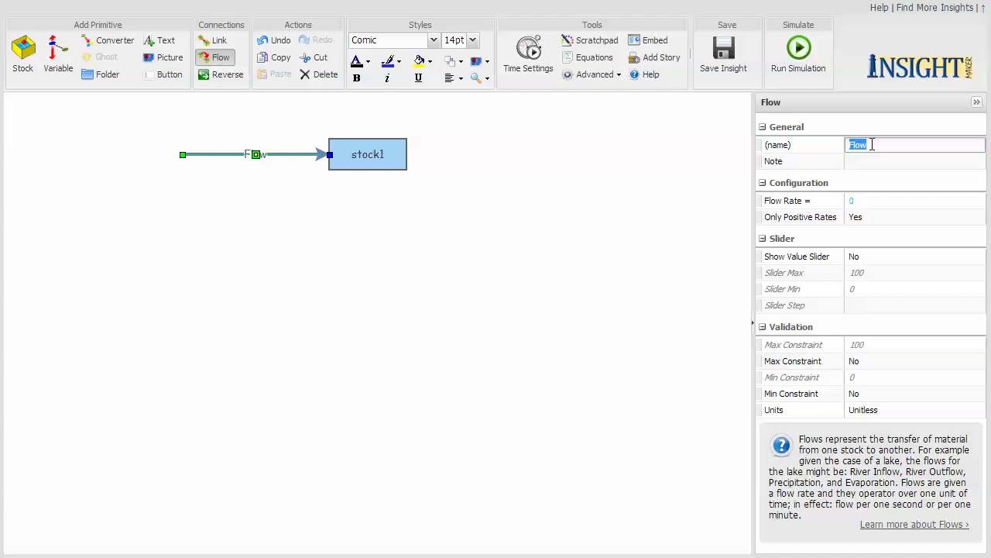
type("fl")
left_click(878, 203)
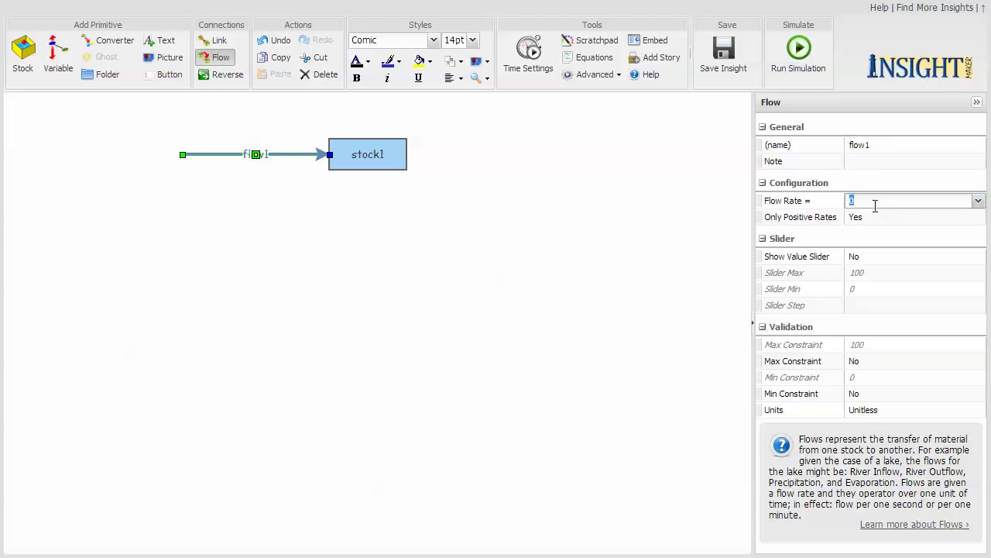
left_click(649, 246)
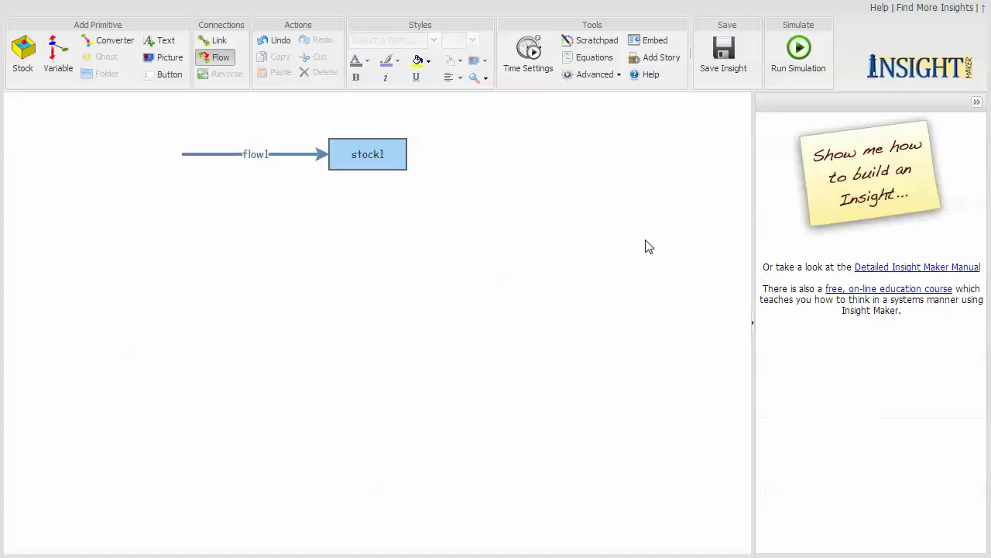
Step: Save the insight with title 'Your First Simulation' and description 'Do a description here.'
left_click(723, 52)
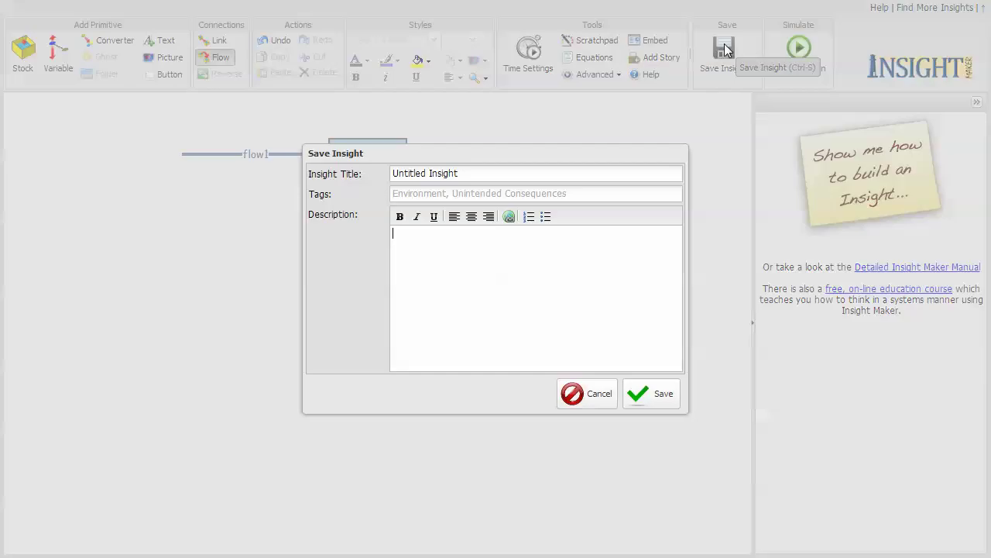
left_click(472, 171)
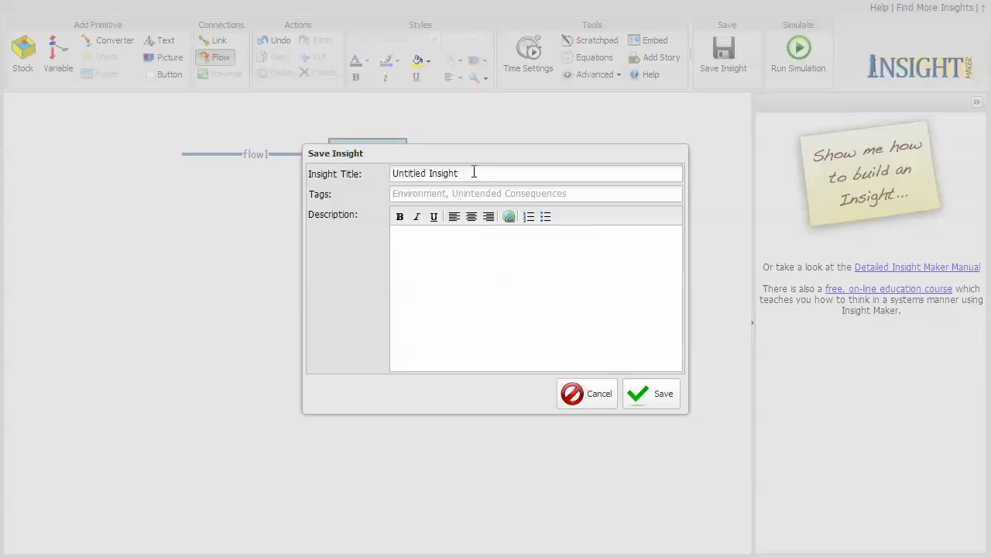
triple_click(474, 172)
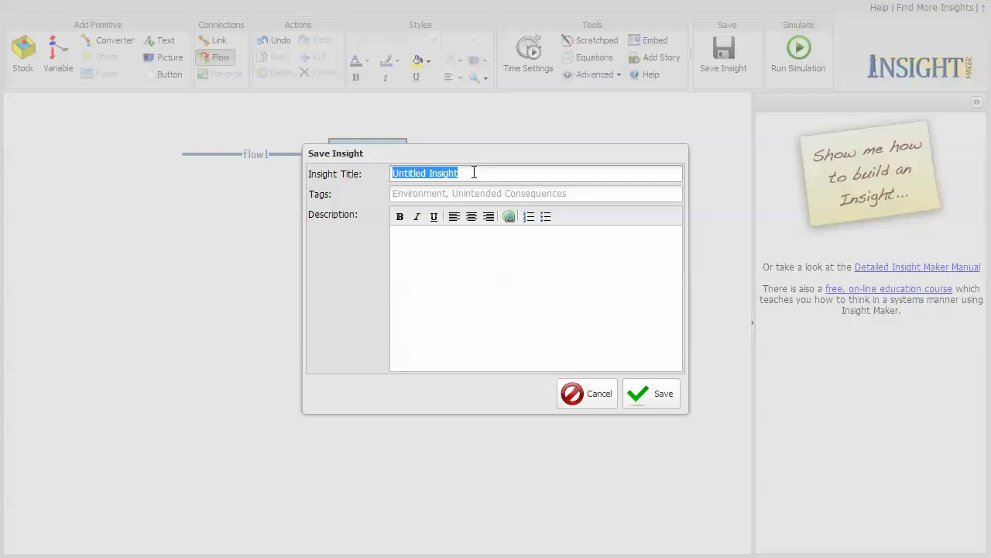
type("M")
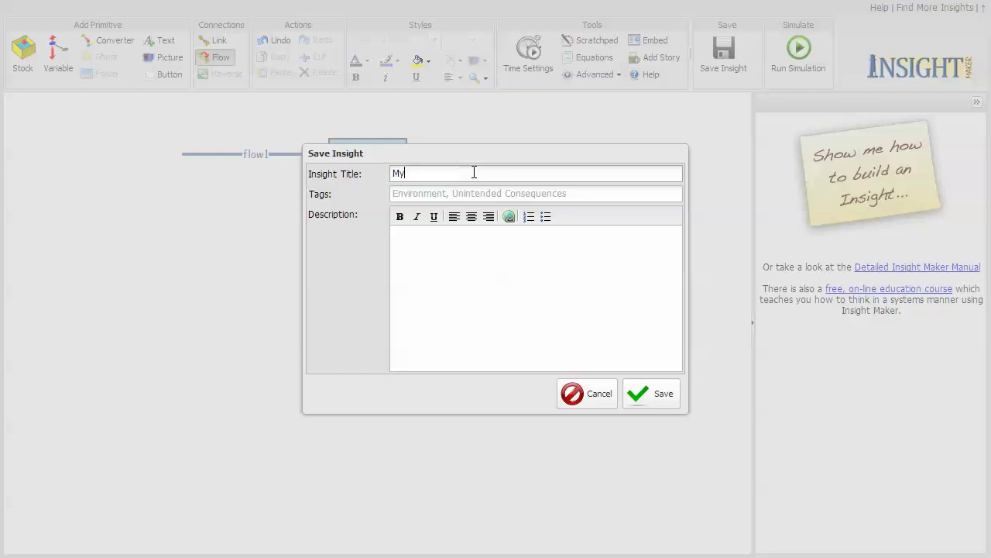
key("BackSpace")
type("Your First Simulation")
left_click(472, 280)
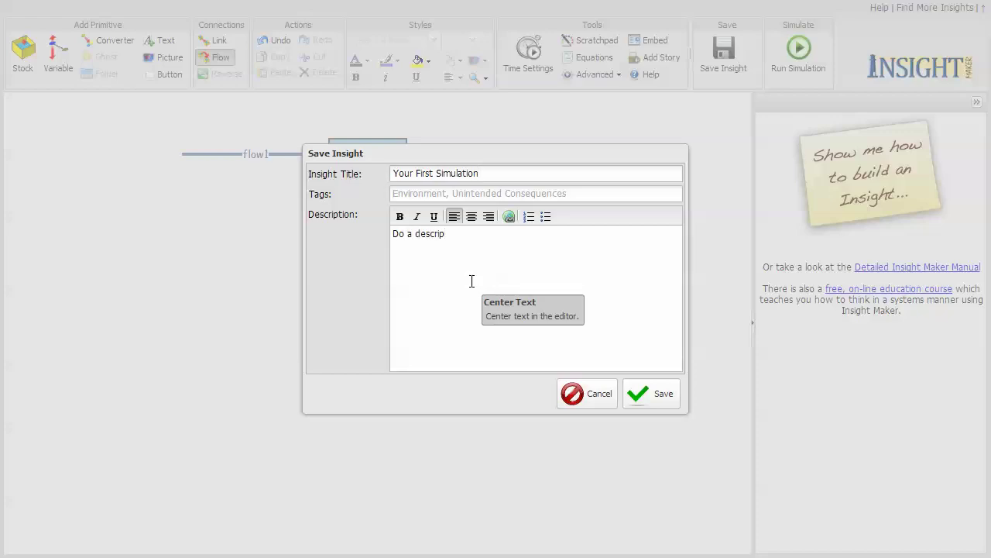
type("Do a description here.")
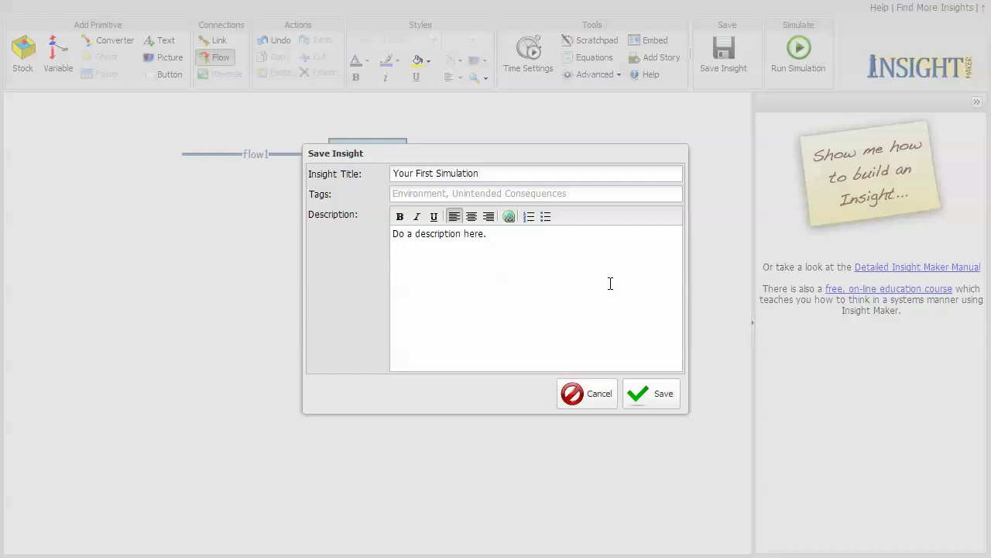
left_click(657, 395)
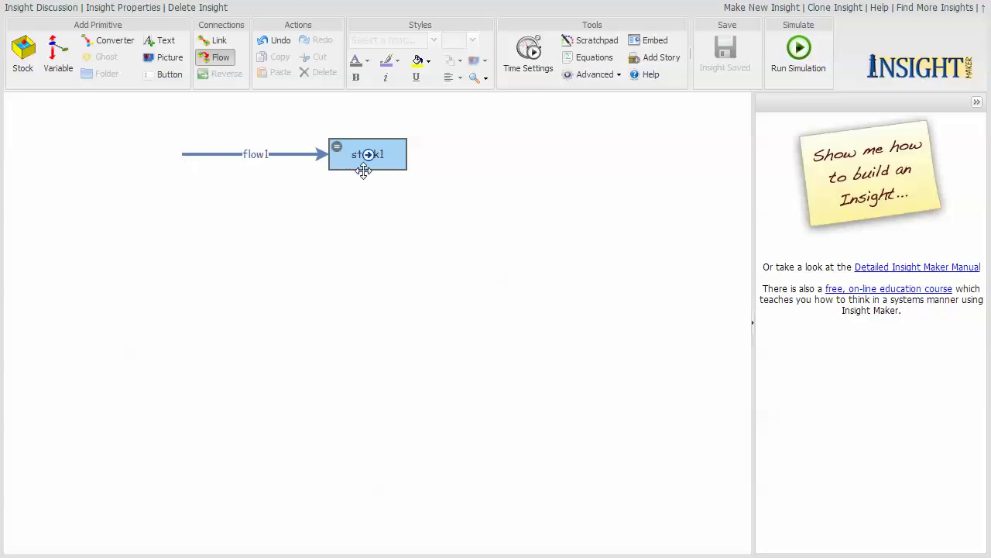
Step: Change the Simulation Length from 20 to 10 hours and apply the time settings
left_click(527, 51)
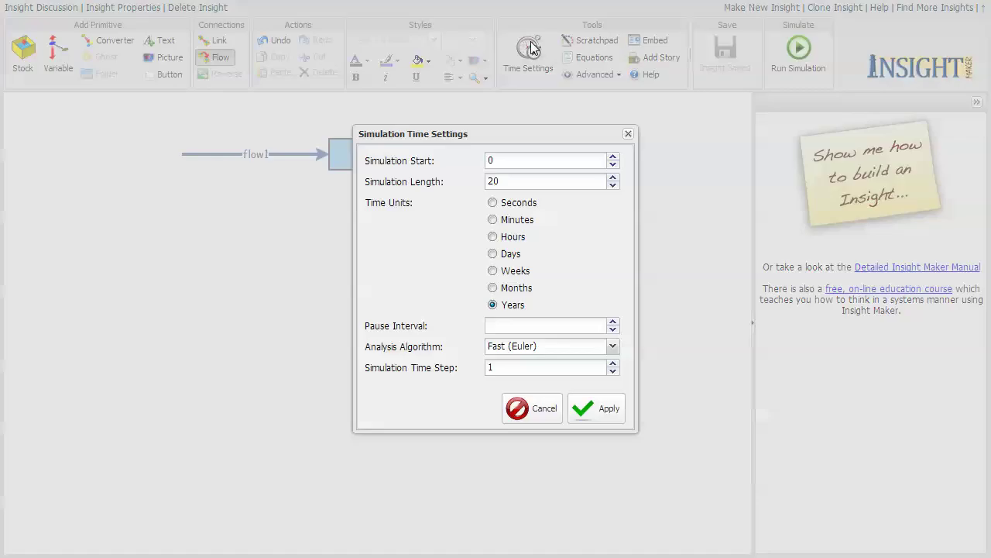
double_click(491, 181)
left_click(605, 416)
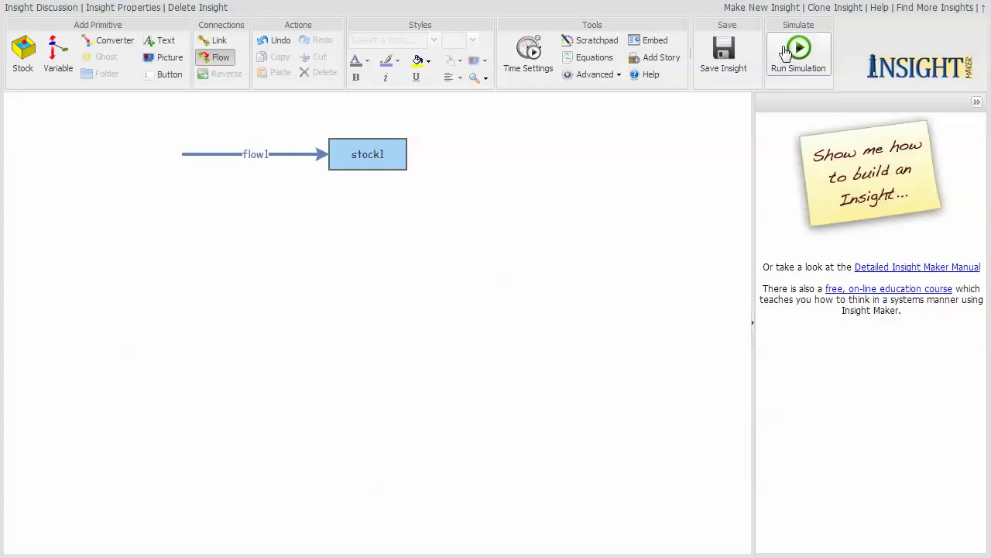
Step: Run the simulation and check stock1 rising linearly from 0 to 10 over 10 hours
left_click(731, 68)
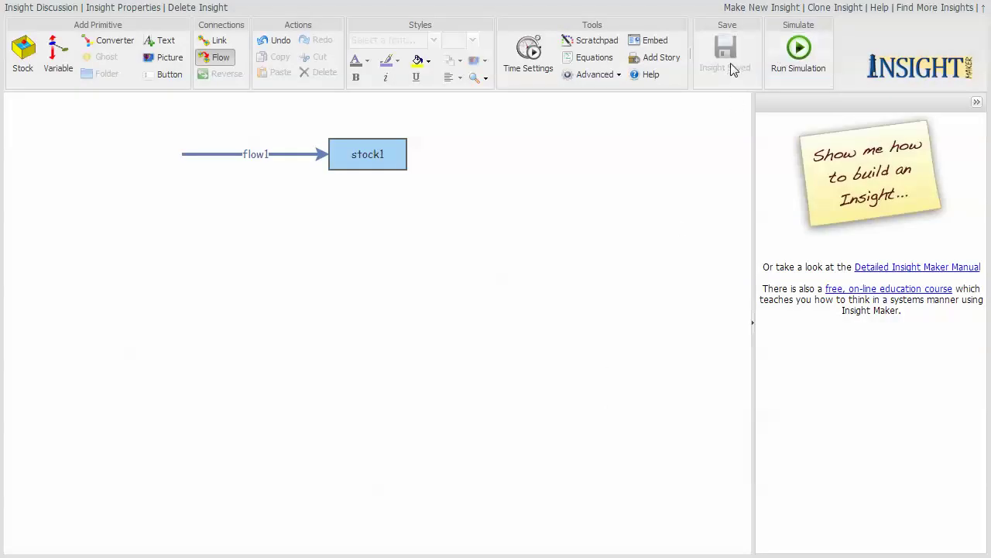
left_click(799, 53)
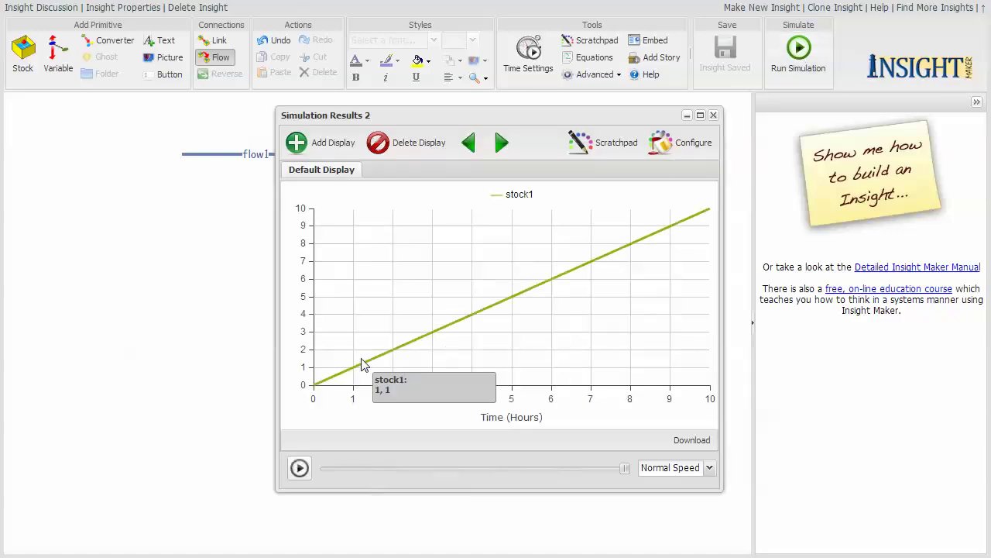
mouse_move(380, 362)
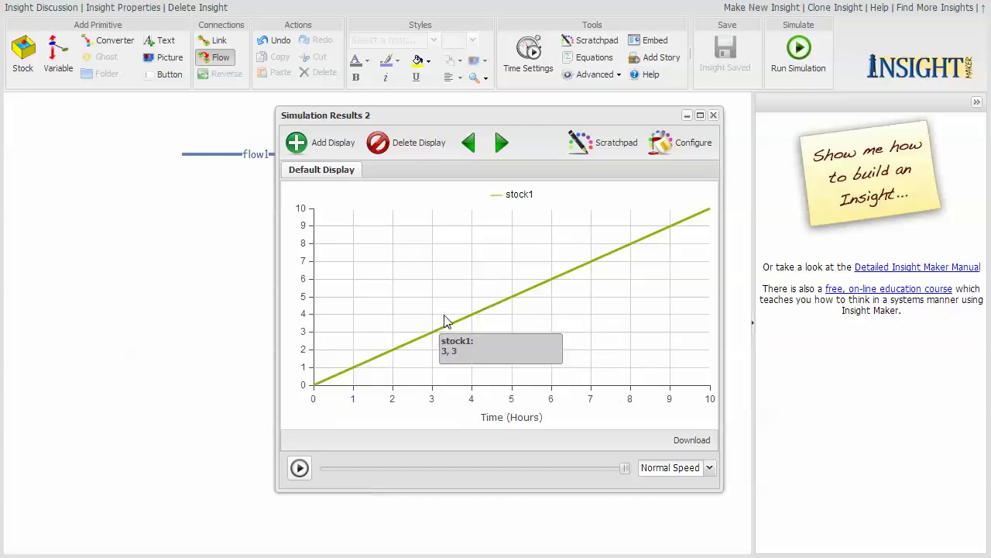
Step: Add flow1 to the chart's plotted data so it shows constant at 1
left_click(691, 144)
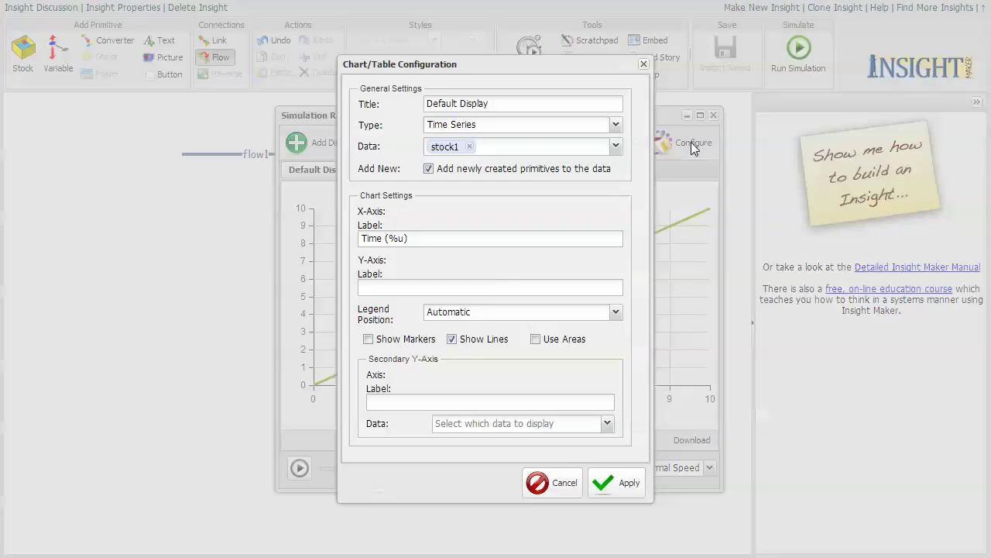
left_click(615, 147)
left_click(469, 165)
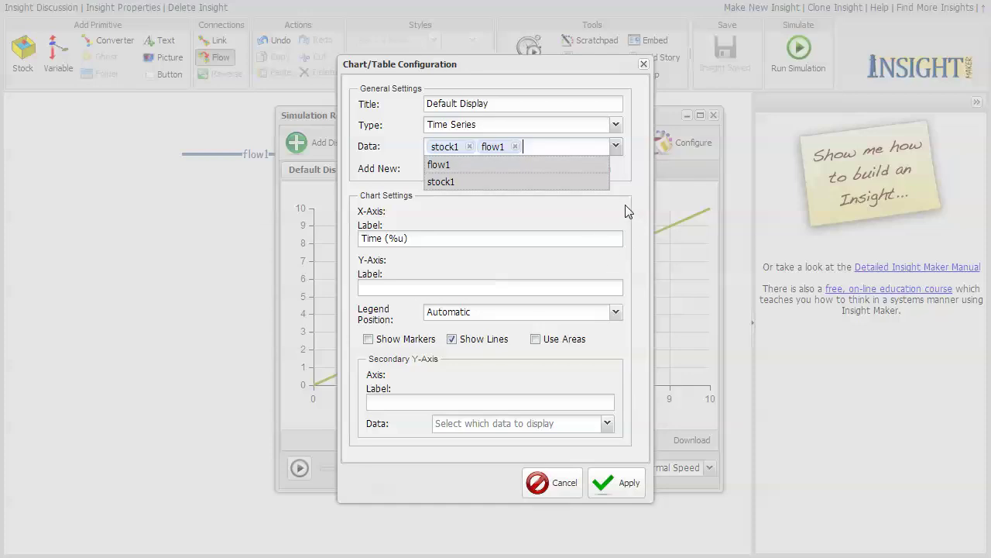
left_click(628, 483)
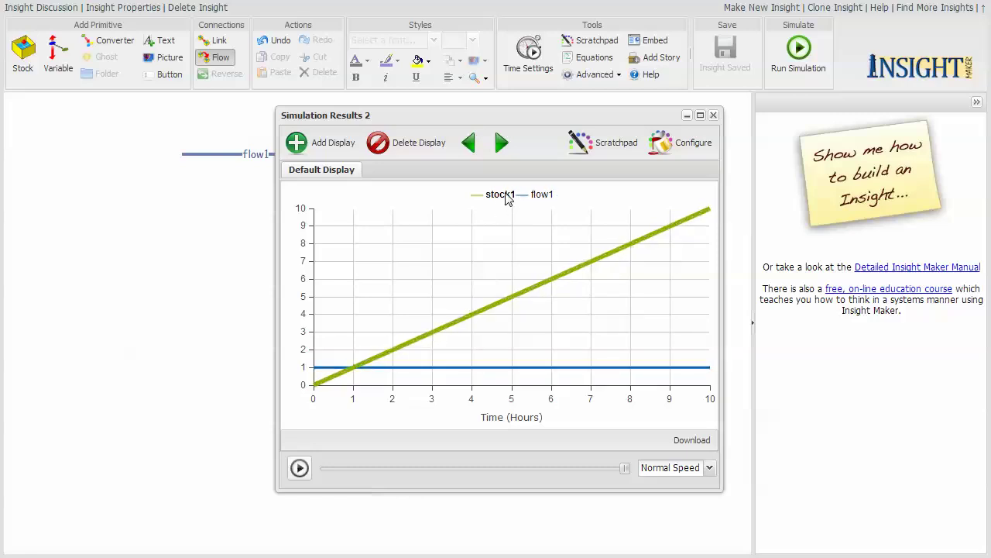
Step: Toggle the flow1 legend line off and on, then close Simulation Results 2
left_click(534, 197)
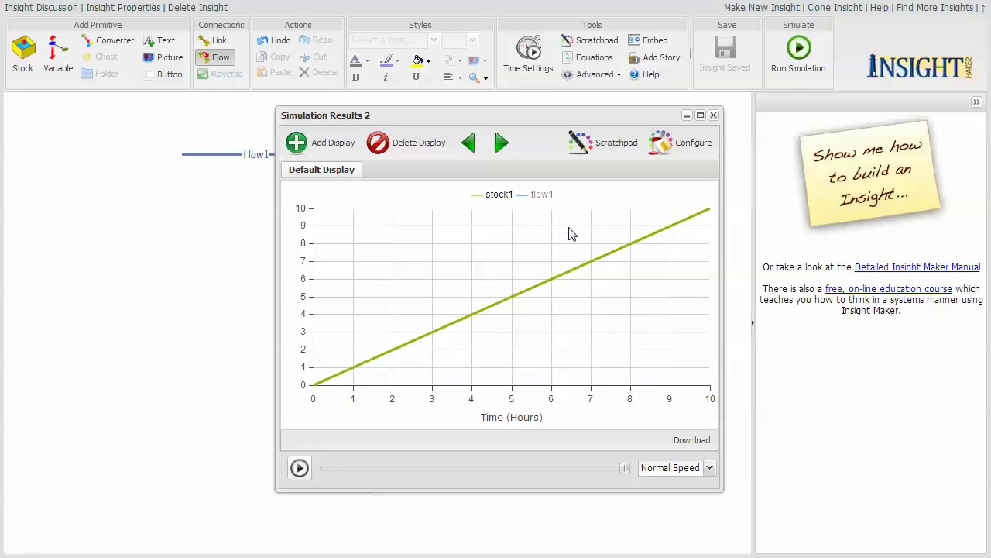
left_click(548, 199)
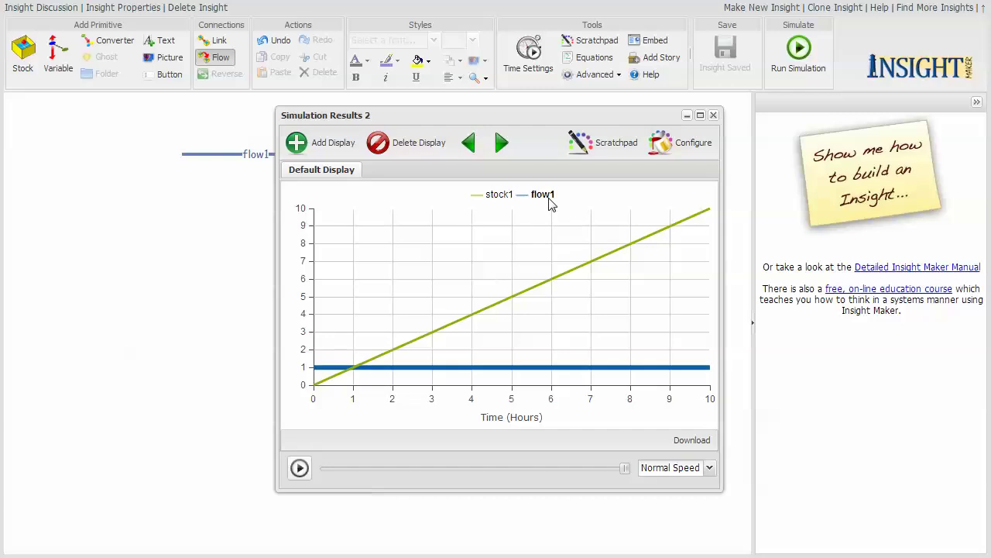
left_click(713, 115)
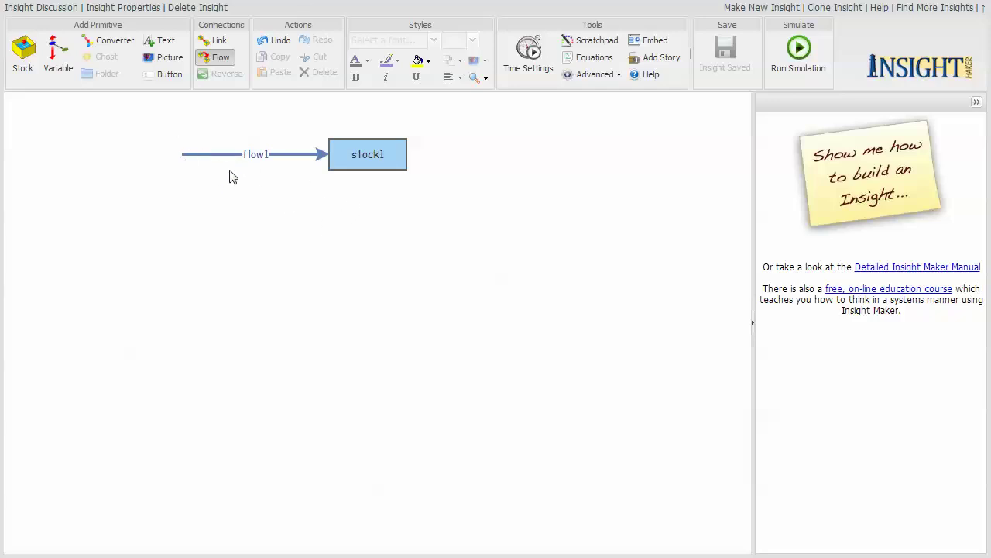
Step: Move the flow1 and stock1 pair up-left and place a copy below it
left_click_drag(164, 114, 438, 200)
left_click_drag(395, 168, 280, 153)
left_click(303, 199)
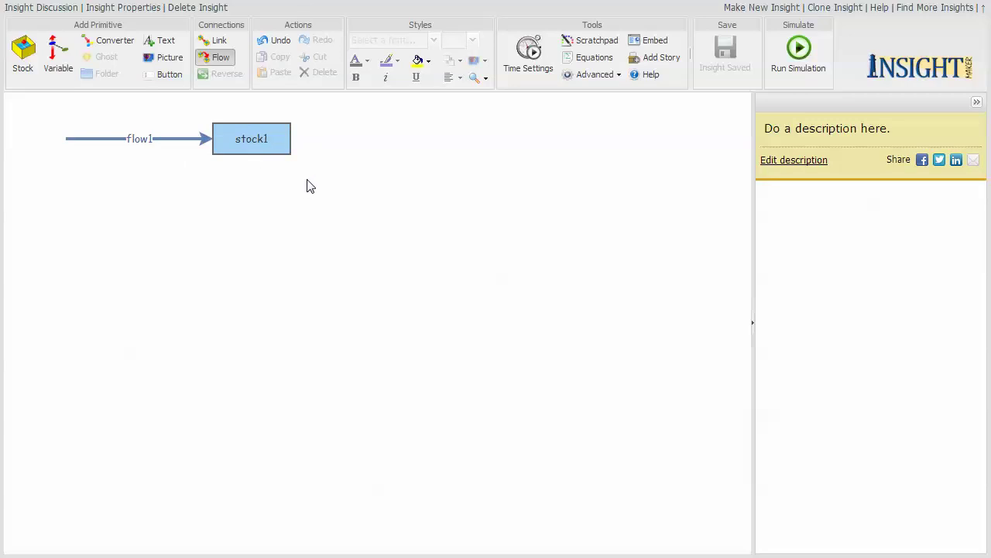
left_click_drag(319, 181, 48, 111)
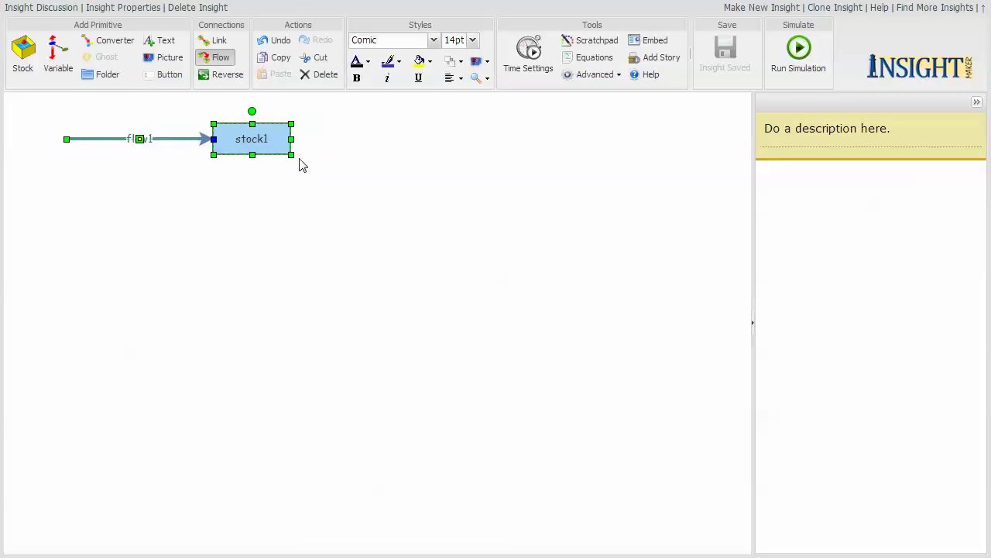
left_click_drag(275, 149, 465, 263)
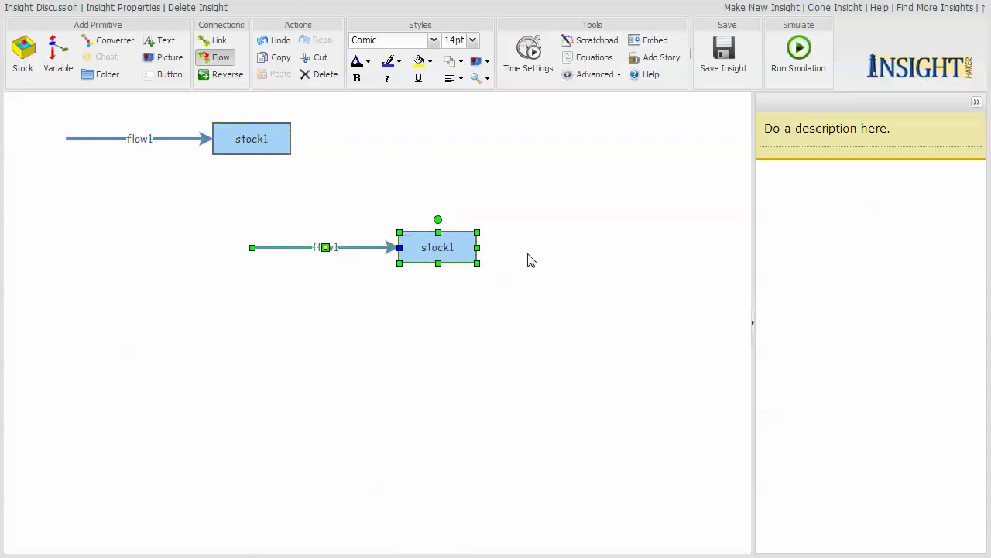
left_click(542, 211)
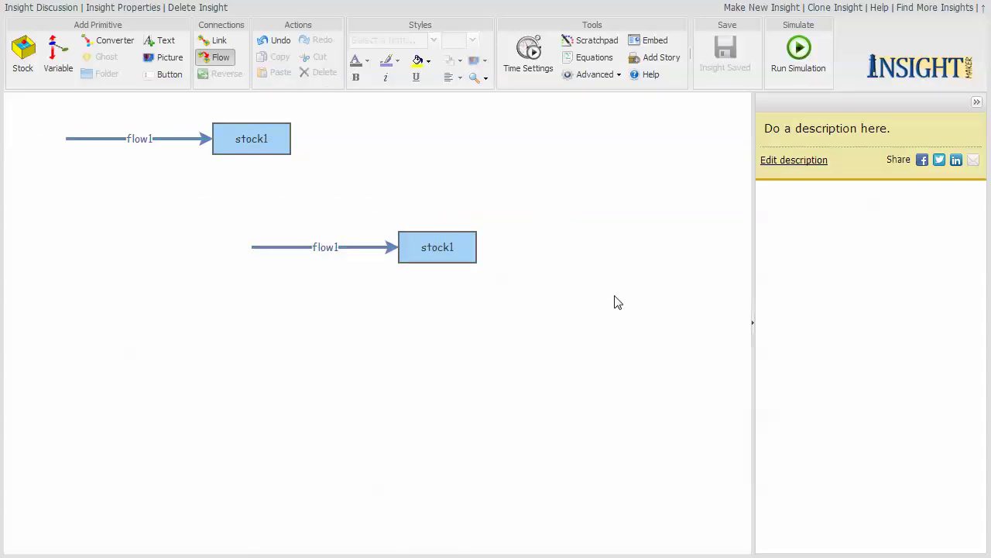
Step: Rename the copied stock to stock2 and the copied flow to flow2
left_click(440, 247)
left_click(884, 144)
left_click(886, 145)
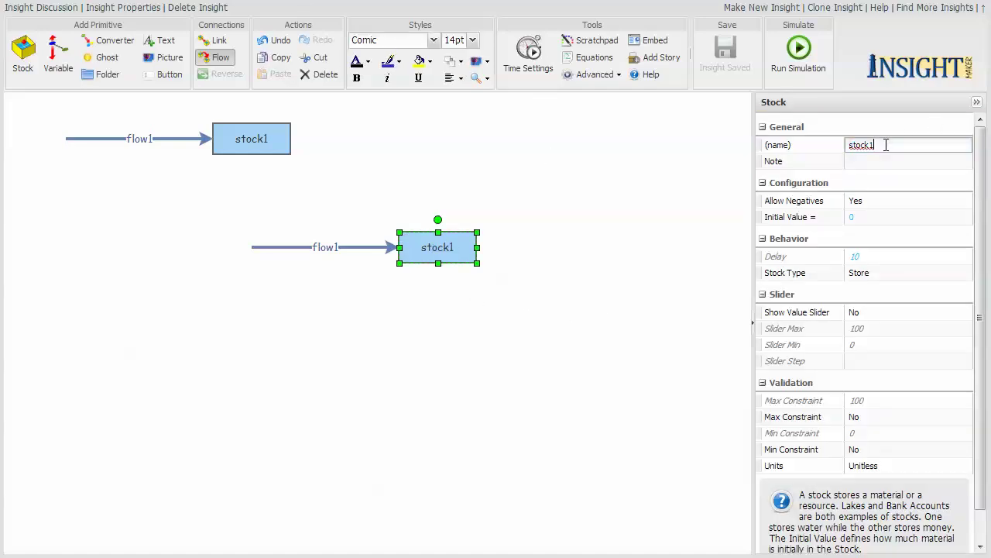
key("Return")
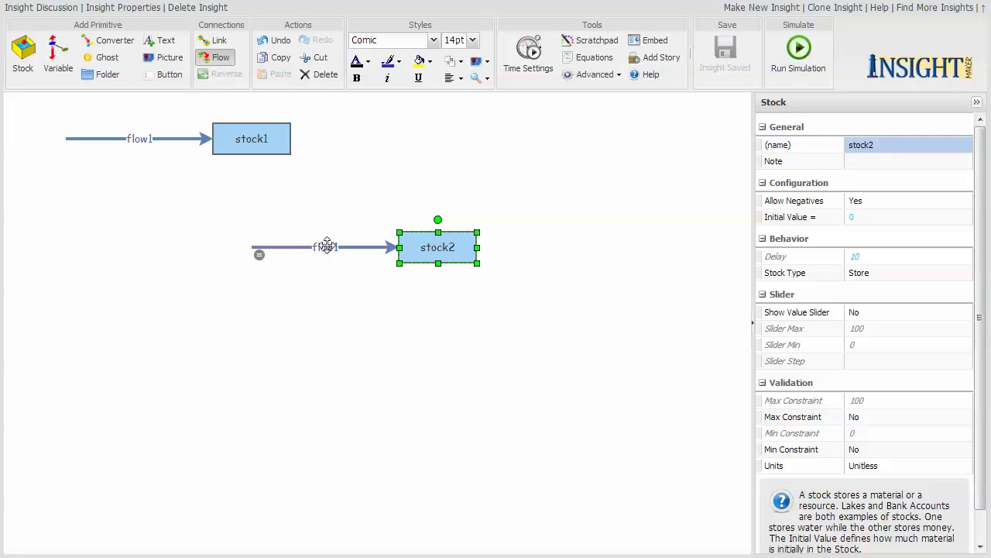
left_click(860, 146)
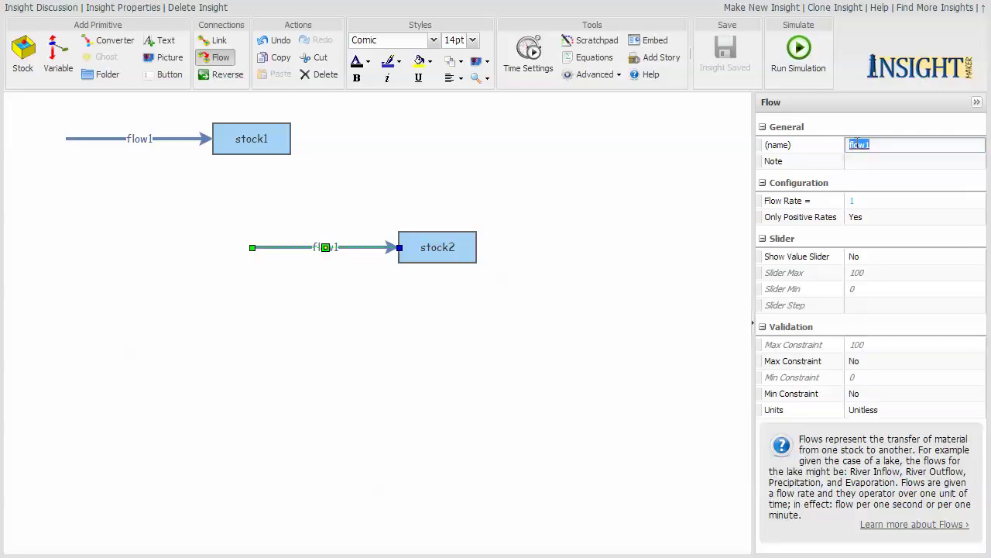
left_click(877, 145)
left_click(397, 403)
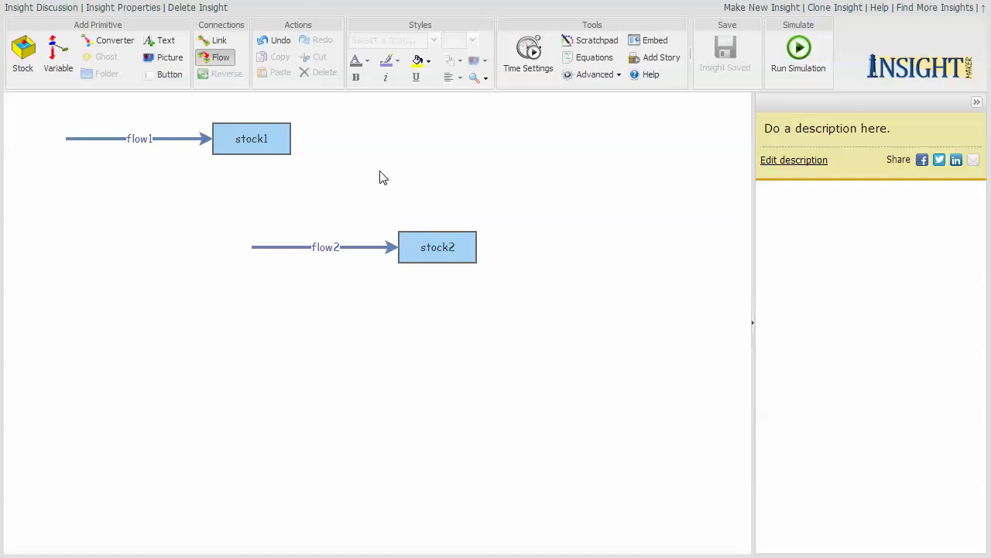
Step: Draw a link from stock2 to flow2 and bend it into an arch above them
left_click(215, 41)
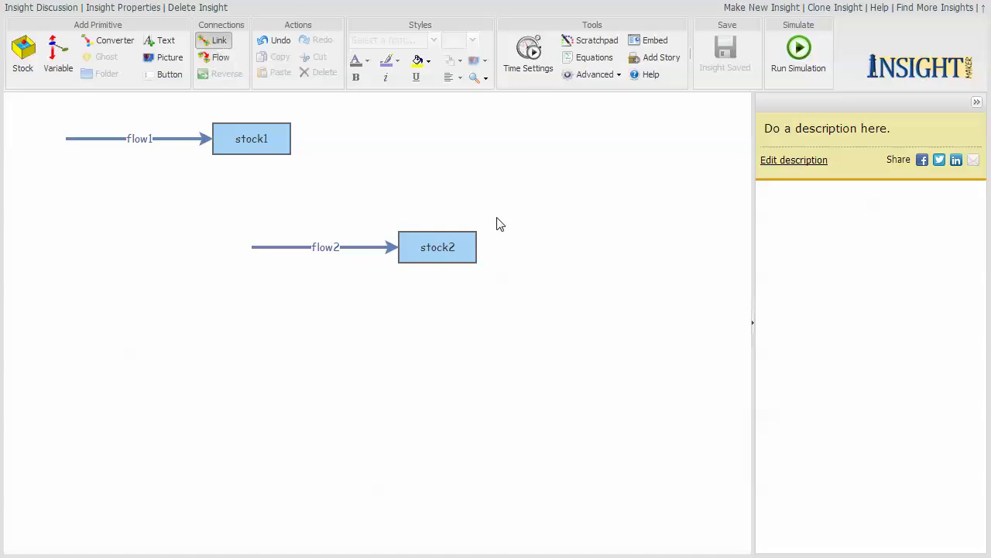
mouse_move(436, 250)
left_click_drag(439, 250, 324, 249)
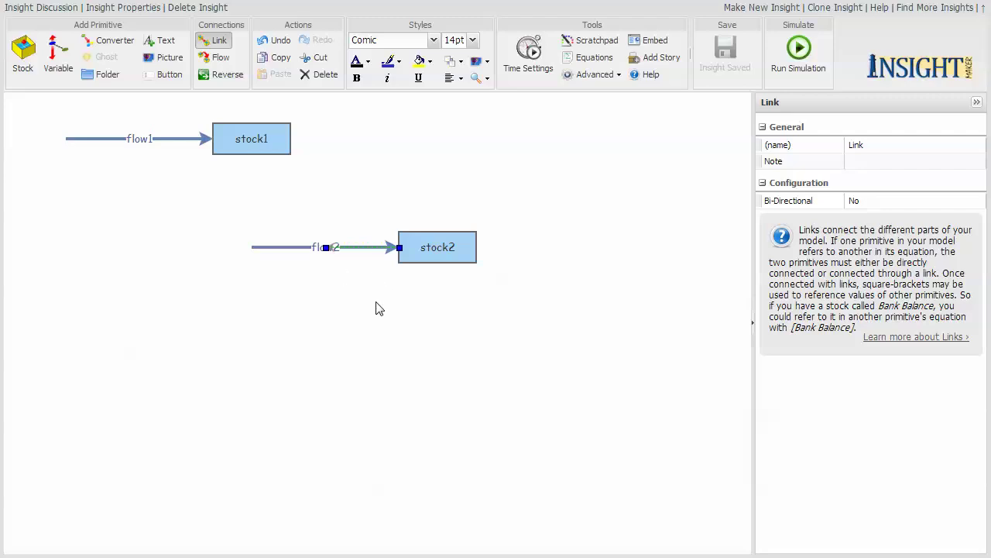
left_click(372, 246)
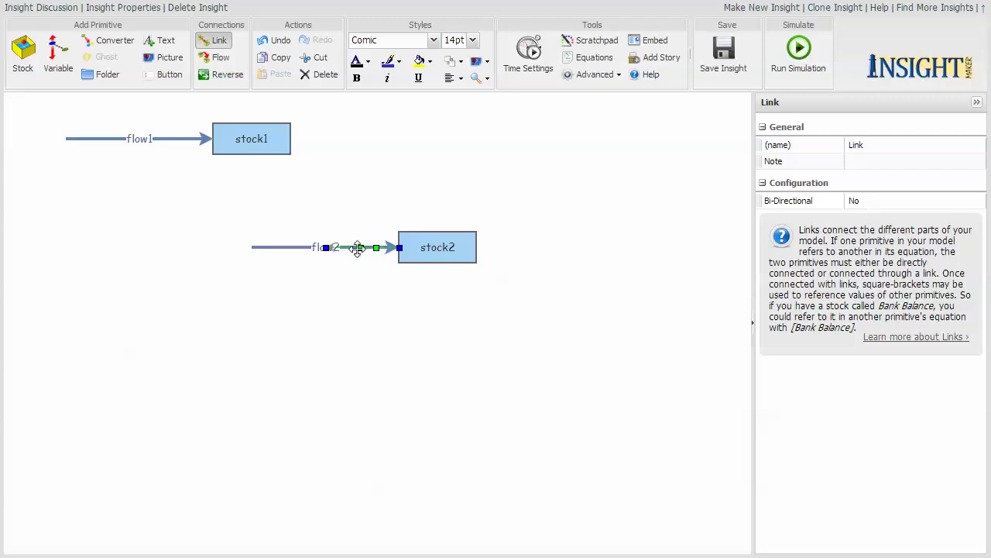
left_click_drag(357, 247, 346, 201)
left_click_drag(376, 250, 407, 187)
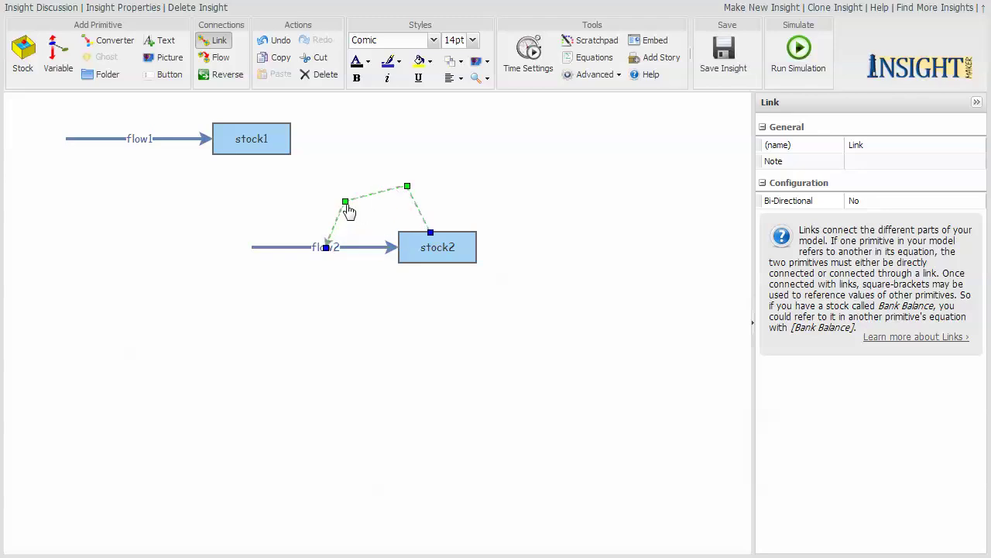
left_click_drag(349, 208, 356, 198)
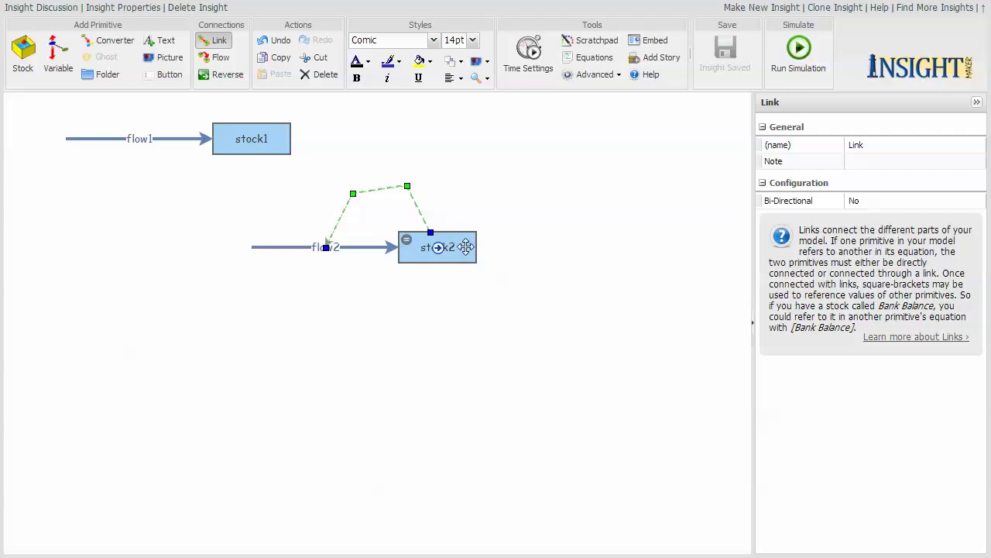
Step: Set flow2's rate equation to [stock2]
left_click(438, 246)
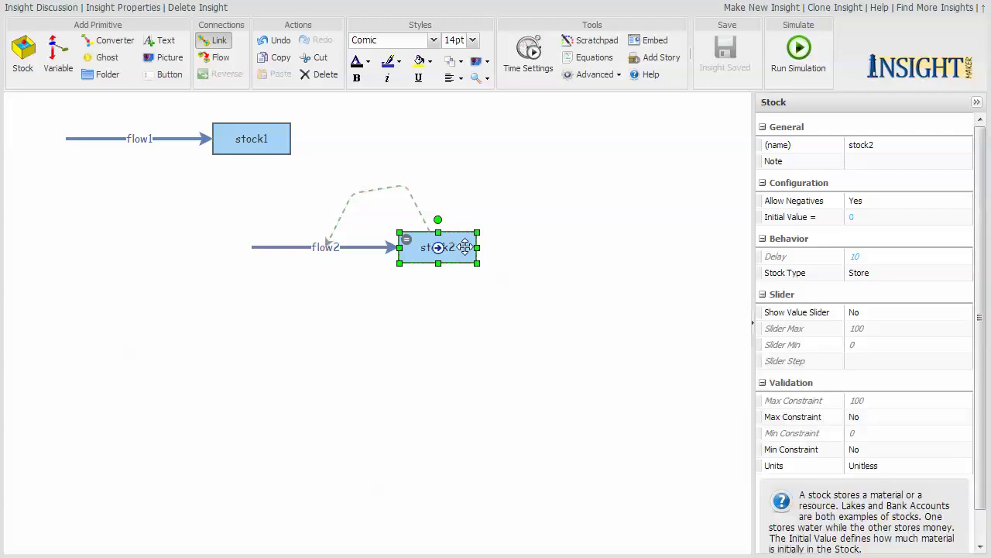
left_click(861, 218)
left_click(662, 321)
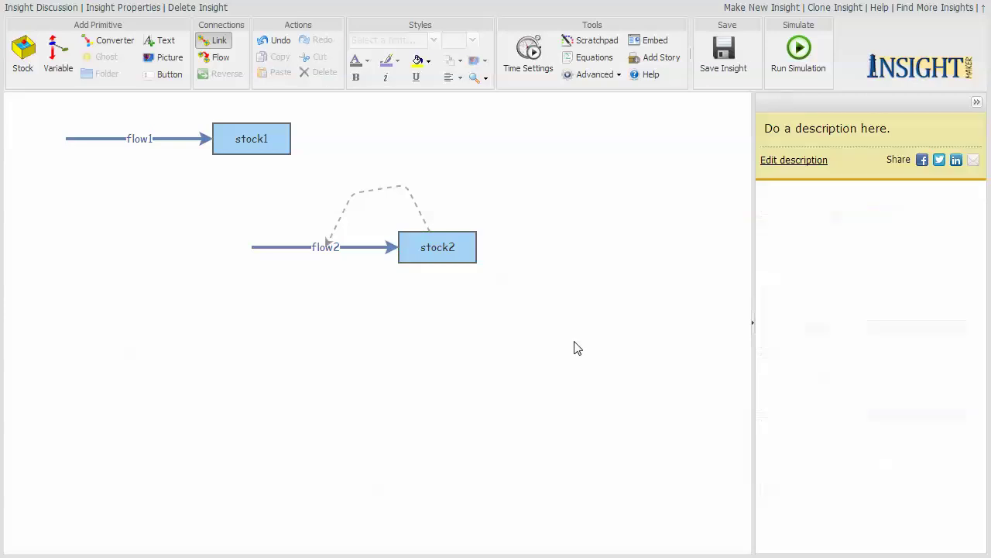
left_click(330, 247)
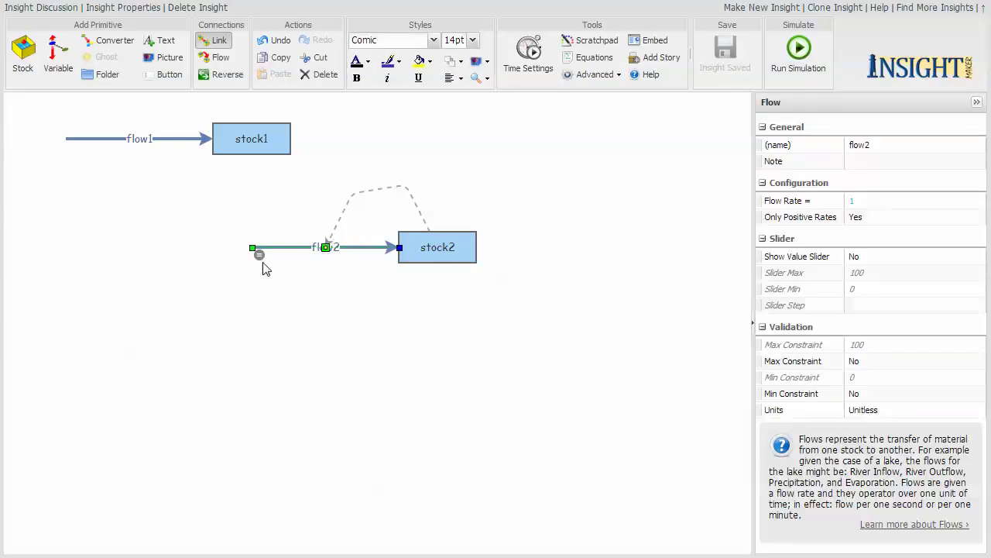
double_click(259, 255)
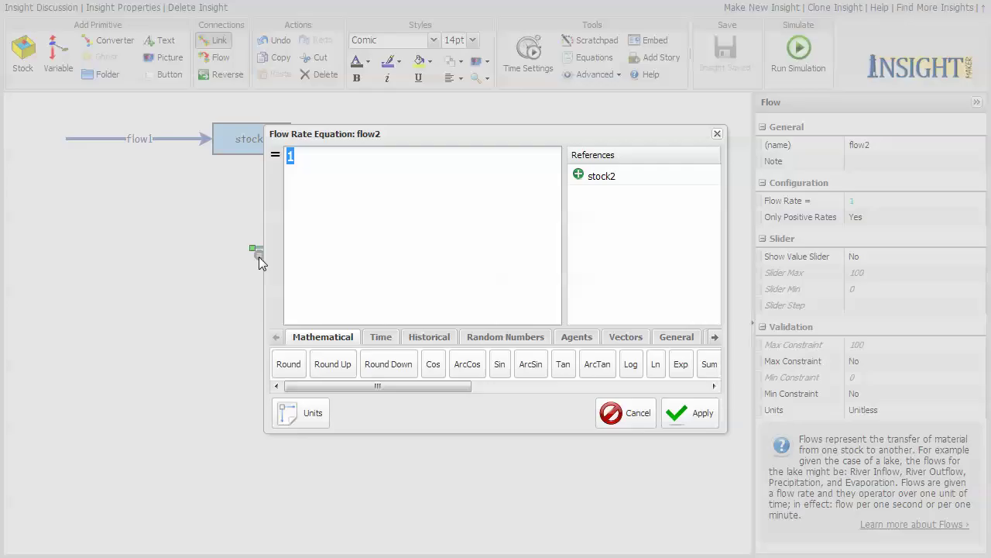
left_click(601, 177)
left_click(700, 415)
left_click(346, 309)
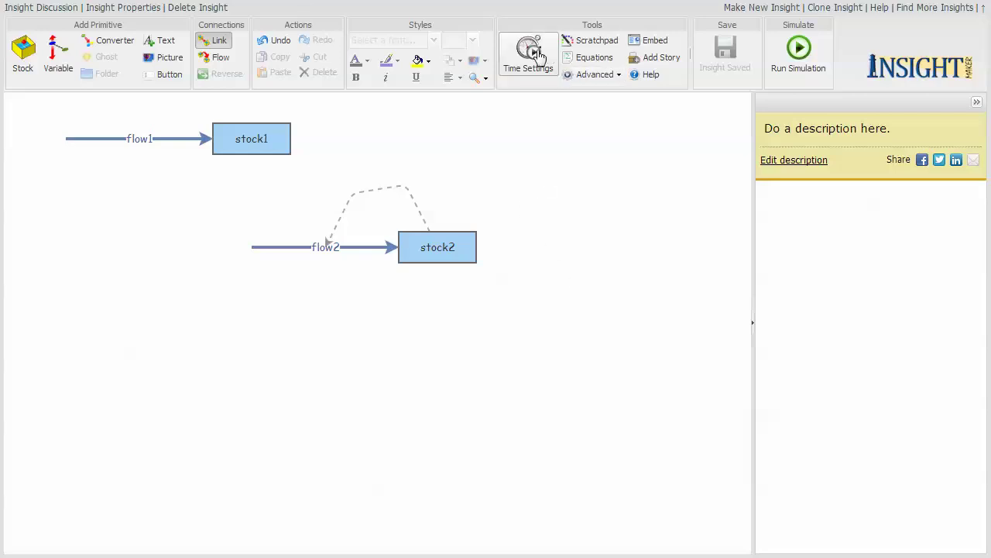
Step: Run the simulation and chart stock1 and stock2 instead of stock1 and flow1
left_click(796, 48)
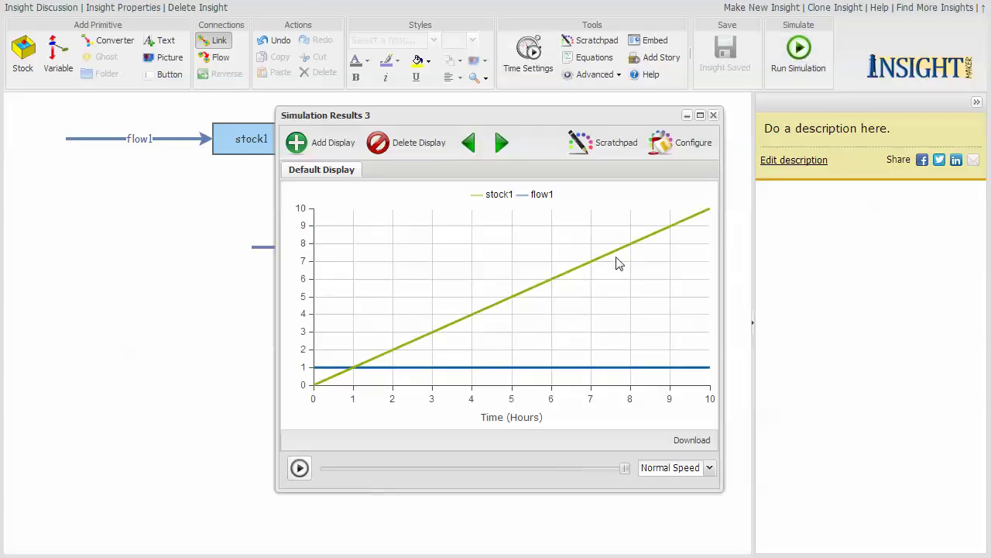
left_click(682, 154)
left_click(617, 146)
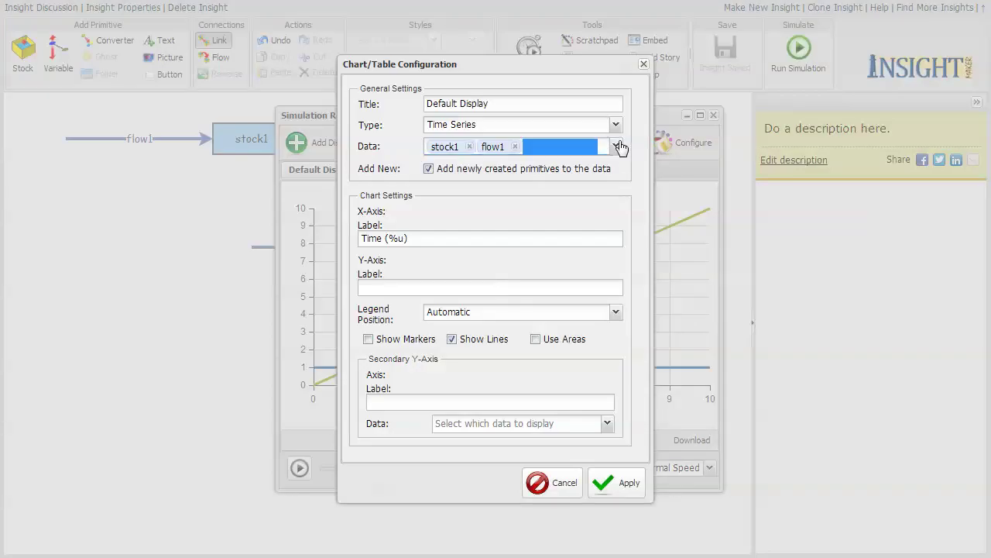
left_click(617, 147)
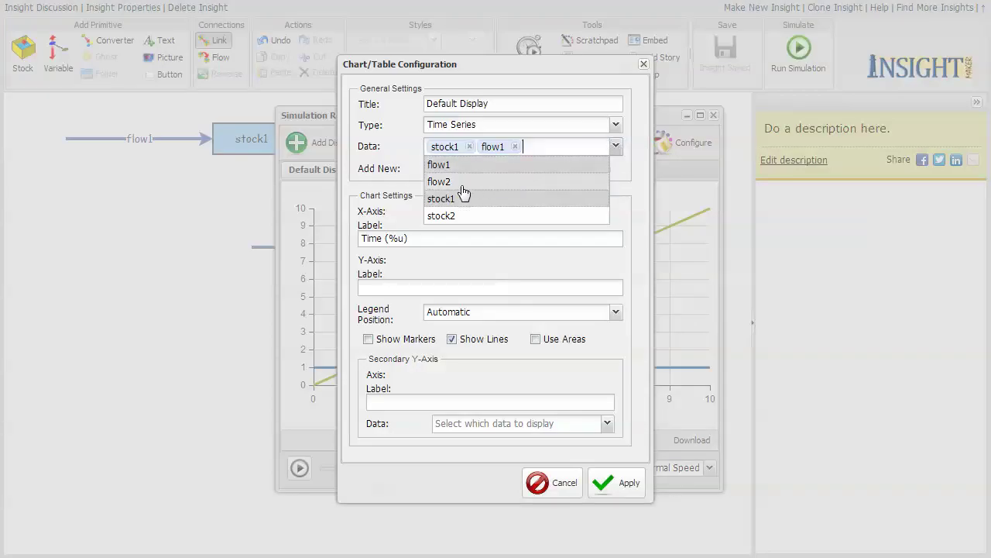
left_click(454, 217)
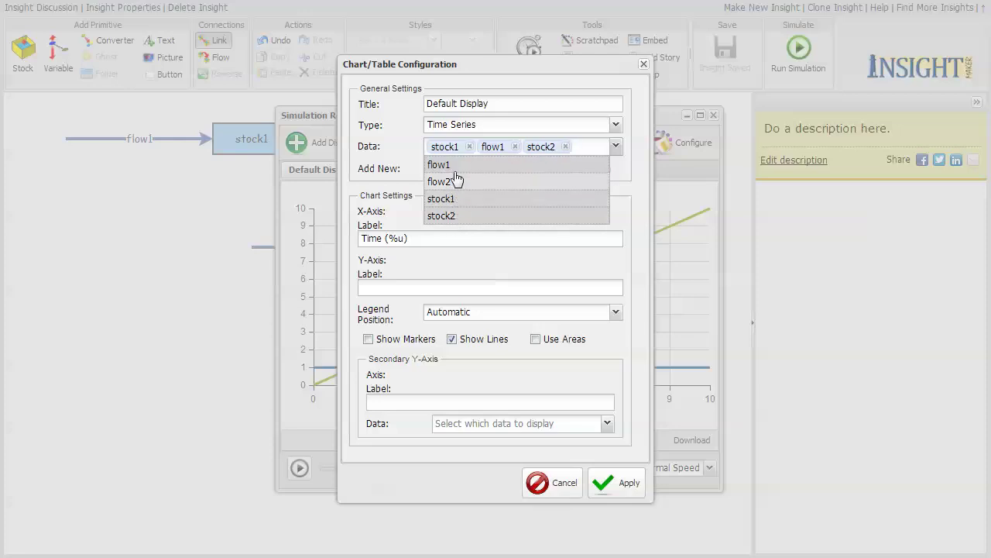
left_click(516, 147)
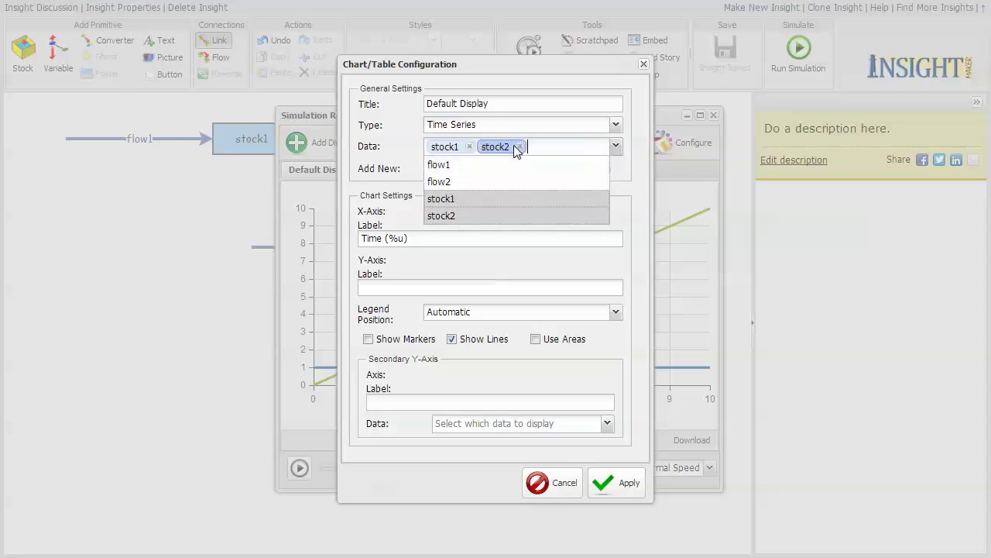
left_click(627, 484)
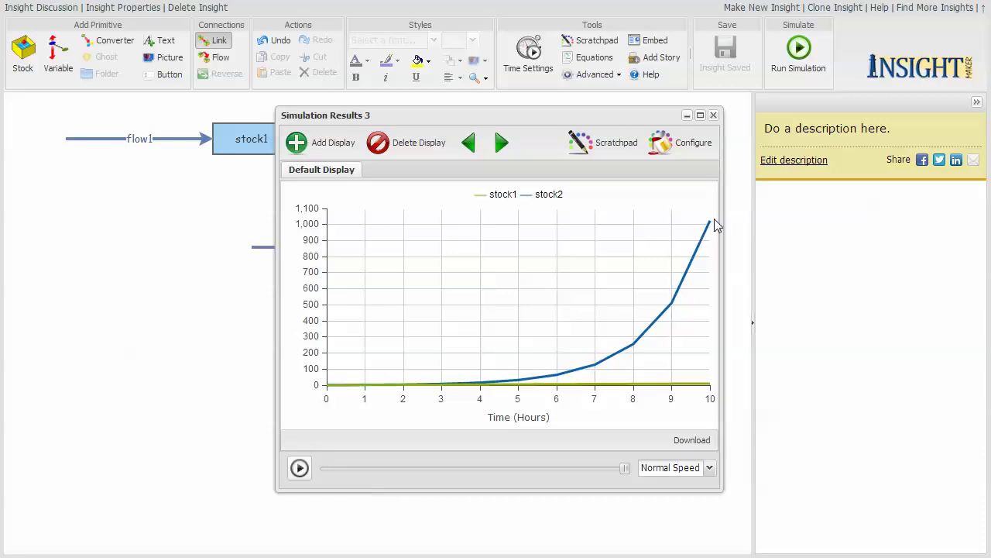
Step: Hide and reshow the stock2 series to compare it with stock1, then close the results
mouse_move(709, 230)
left_click(553, 194)
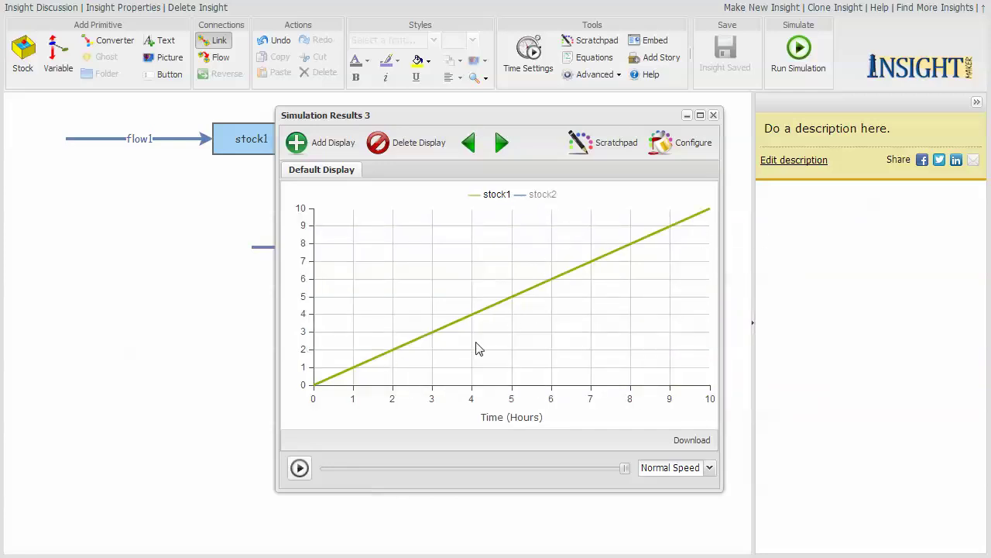
left_click(551, 195)
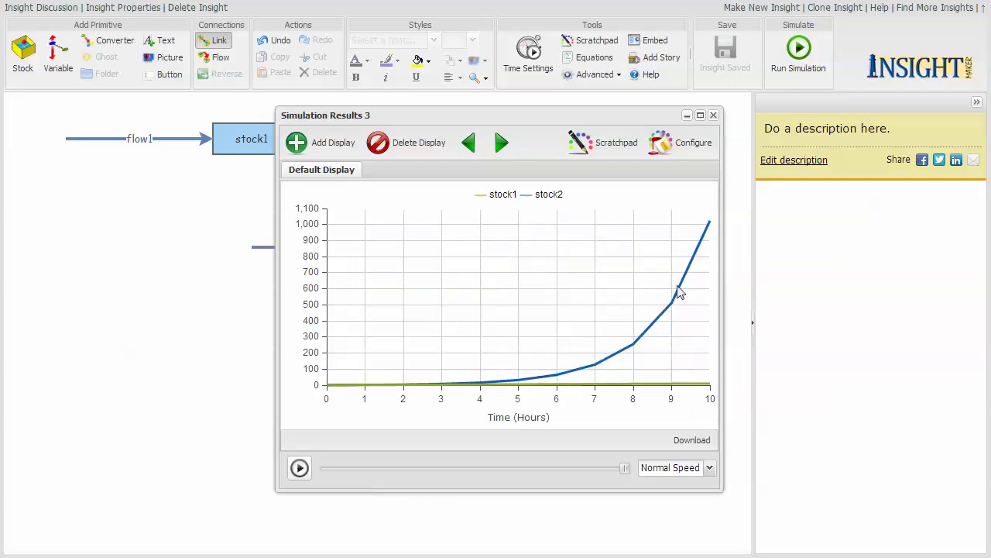
left_click(715, 115)
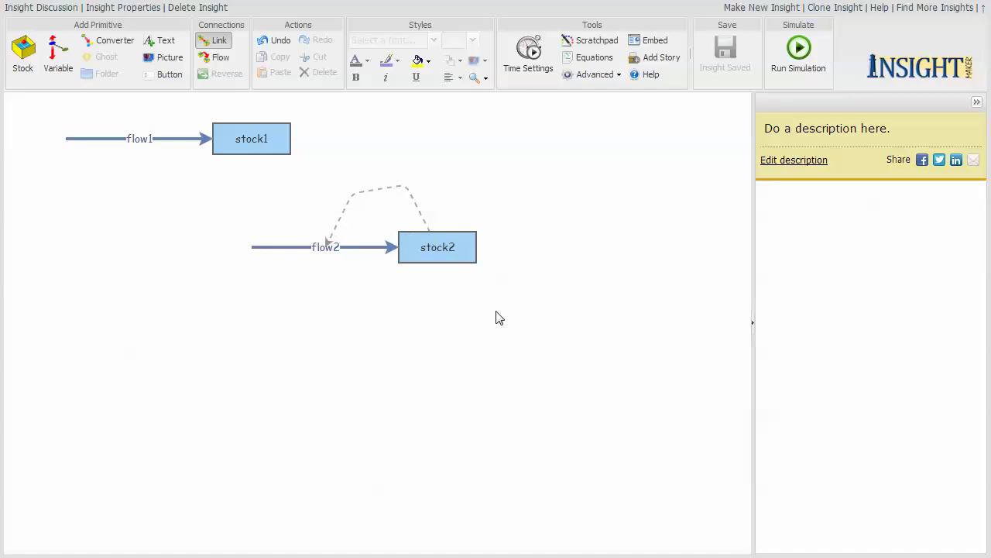
Step: Copy the flow2, link and stock2 loop to the lower right of the canvas
left_click_drag(507, 285, 204, 175)
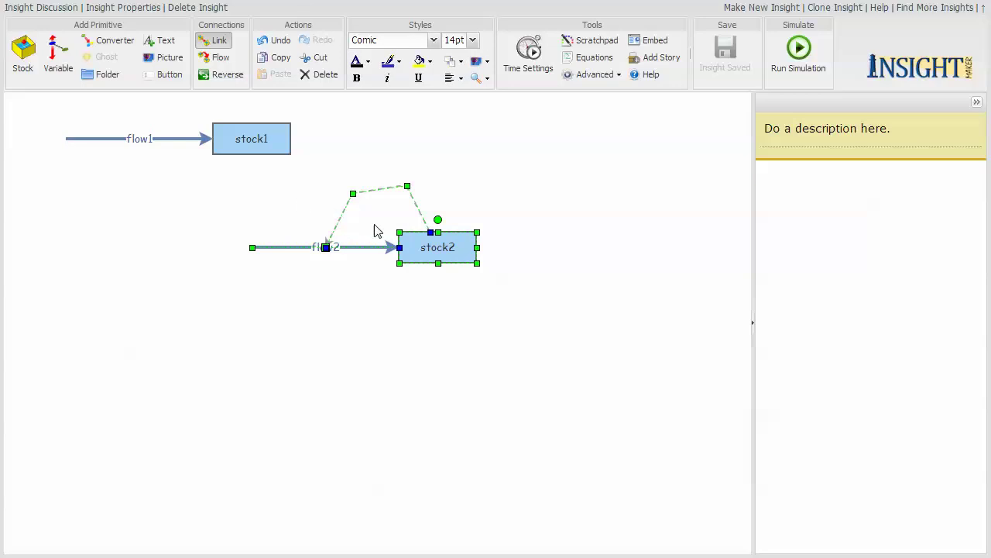
left_click_drag(457, 257, 601, 403)
left_click(602, 250)
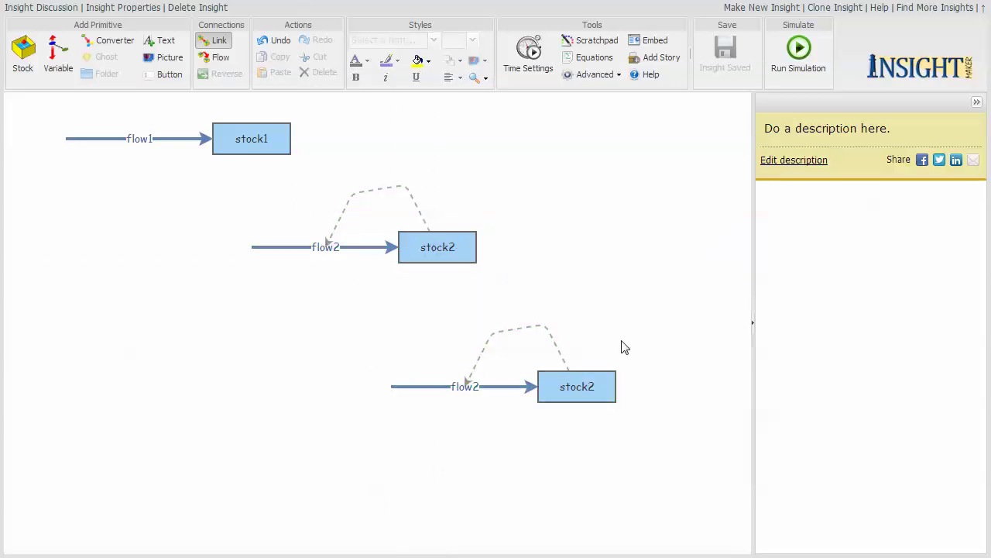
Step: Rename the copied stock and flow to stock3 and flow3
left_click(581, 388)
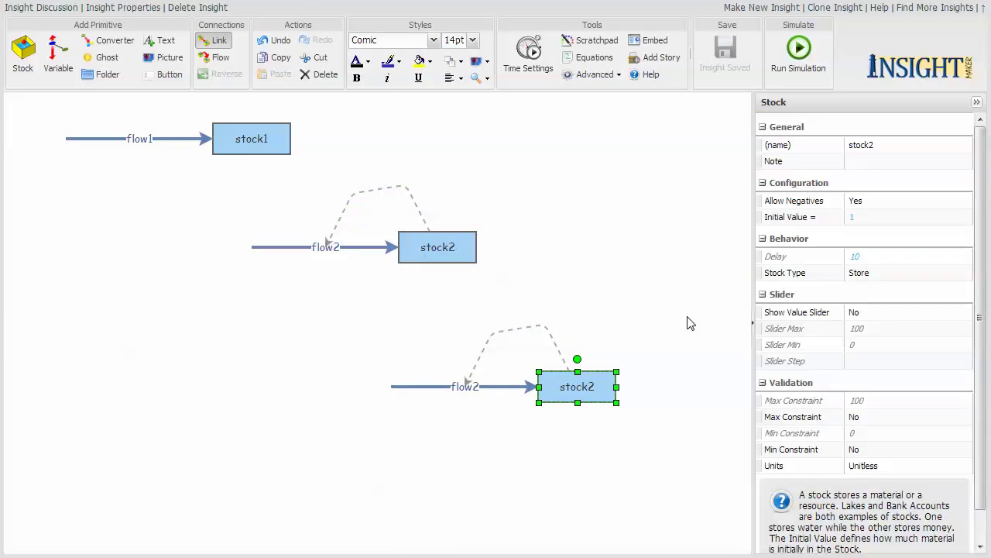
left_click(862, 149)
left_click(881, 145)
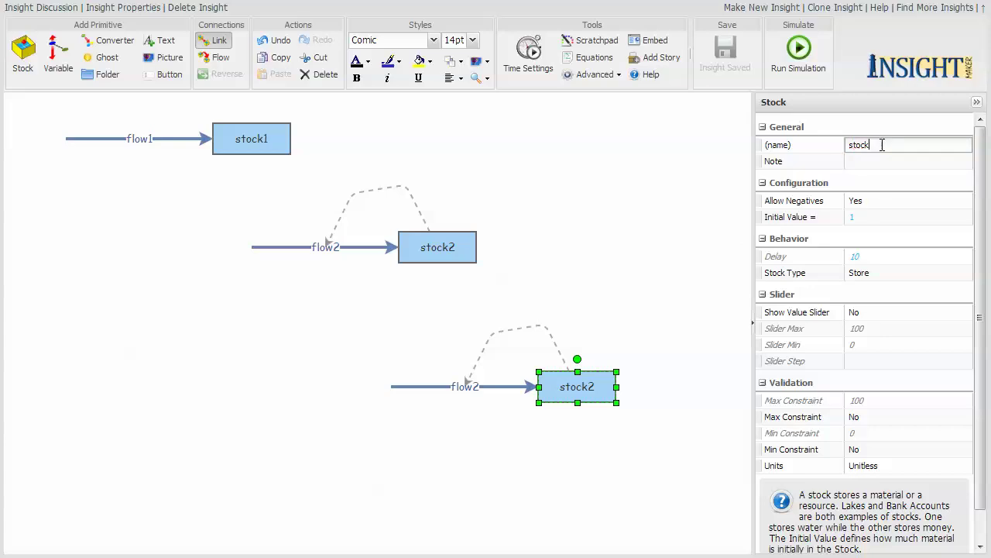
type("3")
left_click(469, 387)
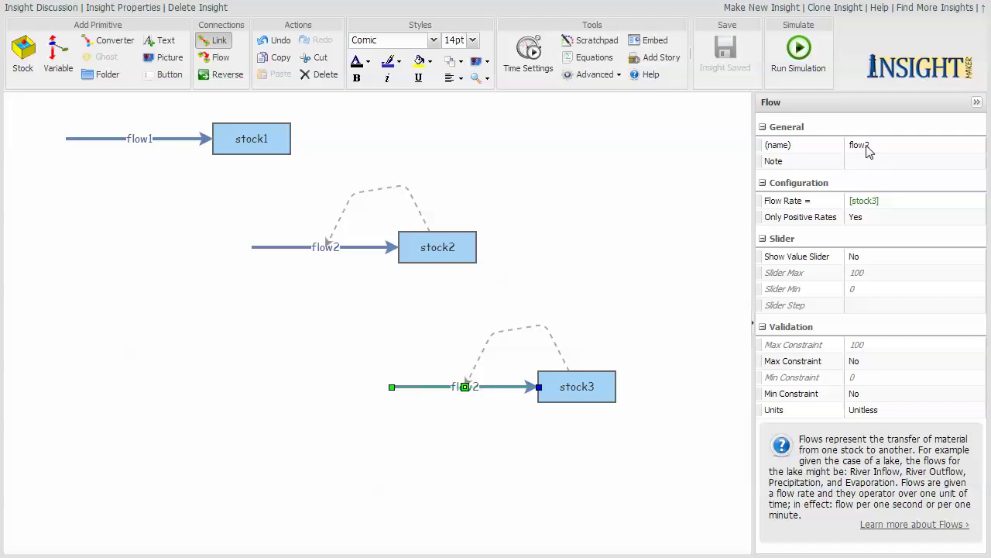
left_click(871, 147)
left_click(876, 145)
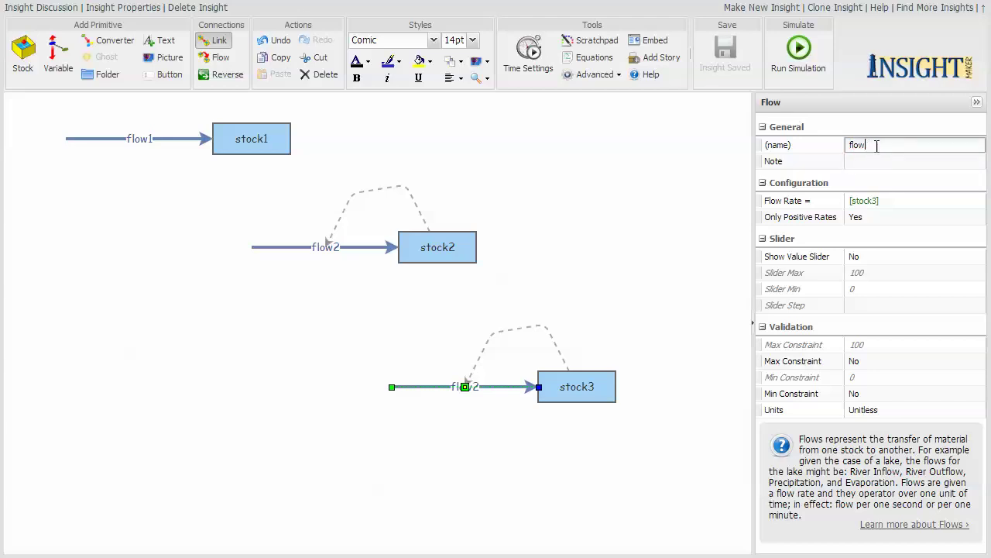
type("3")
left_click(629, 230)
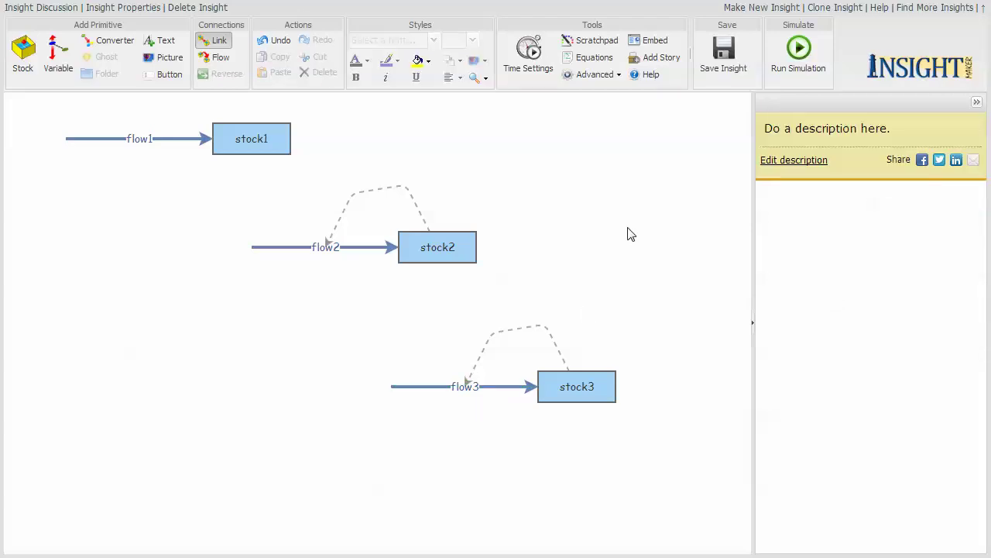
Step: Create a variable named goal and link it to flow3
right_click(371, 307)
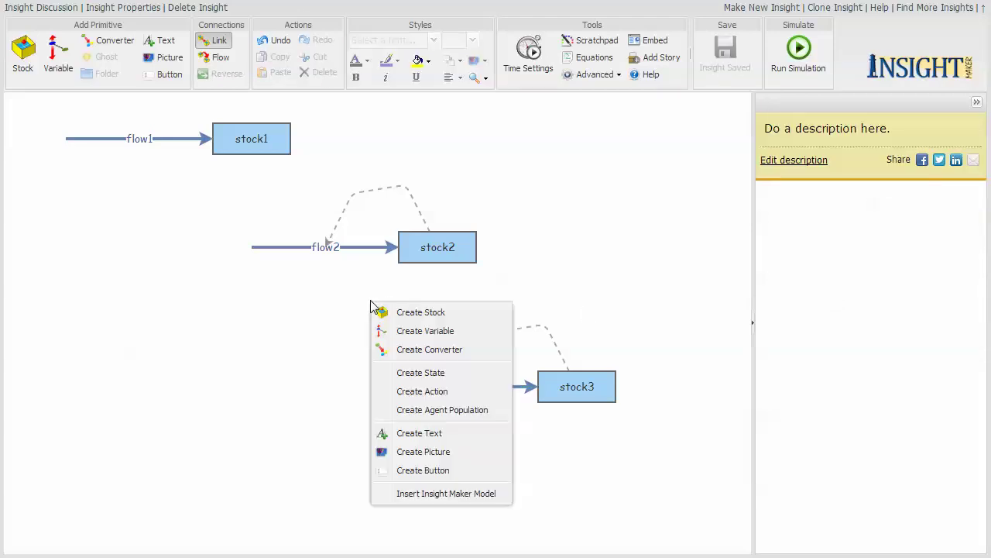
left_click(405, 332)
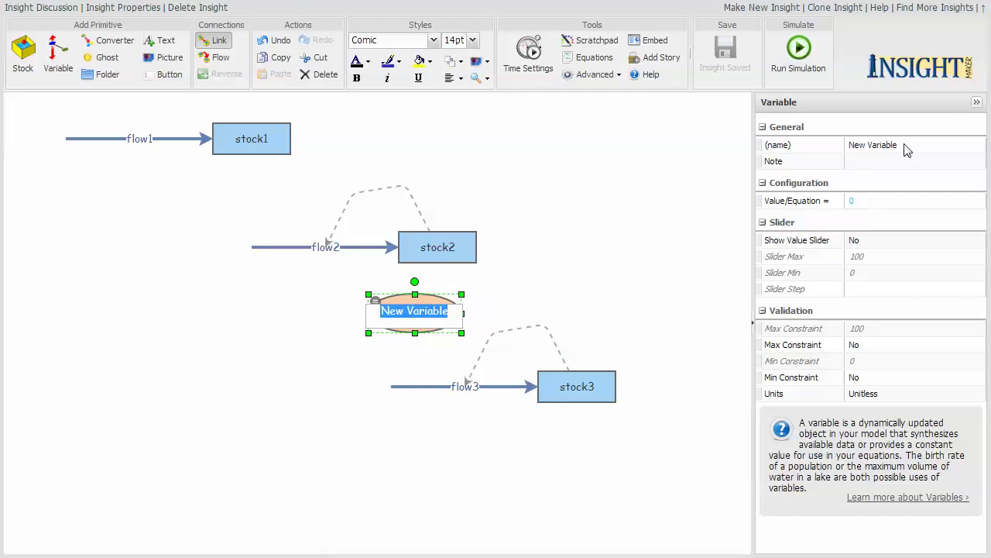
type("goo")
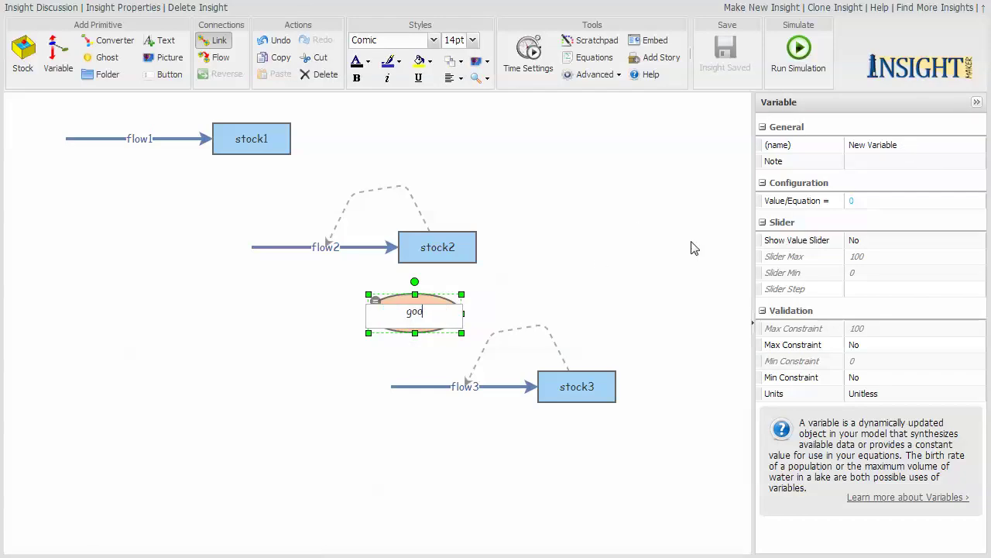
key("Return")
left_click(660, 242)
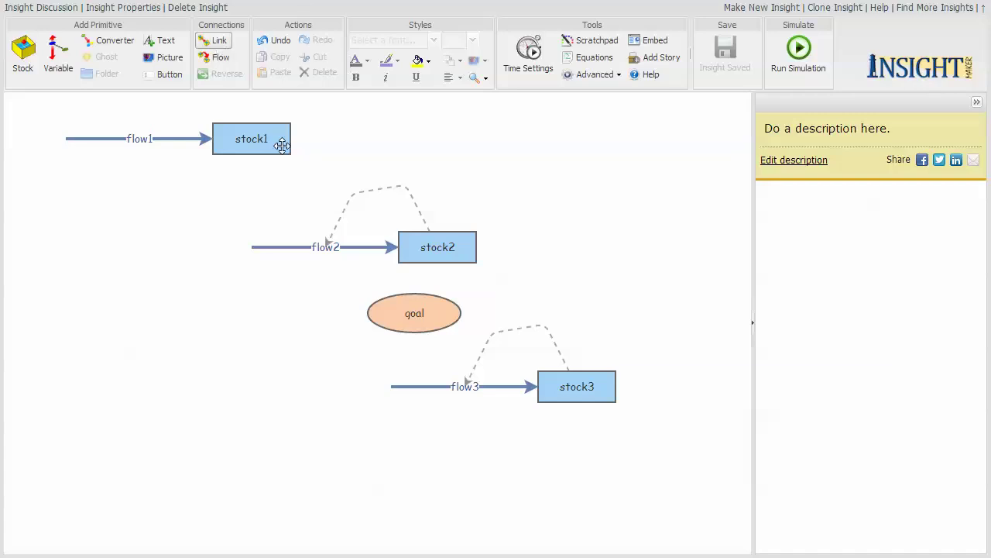
left_click(220, 44)
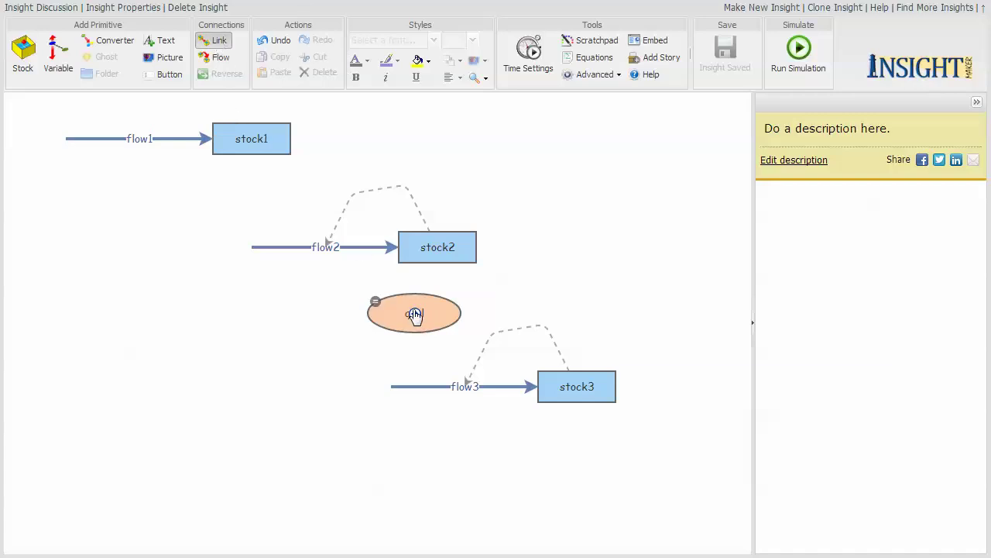
left_click_drag(415, 313, 463, 388)
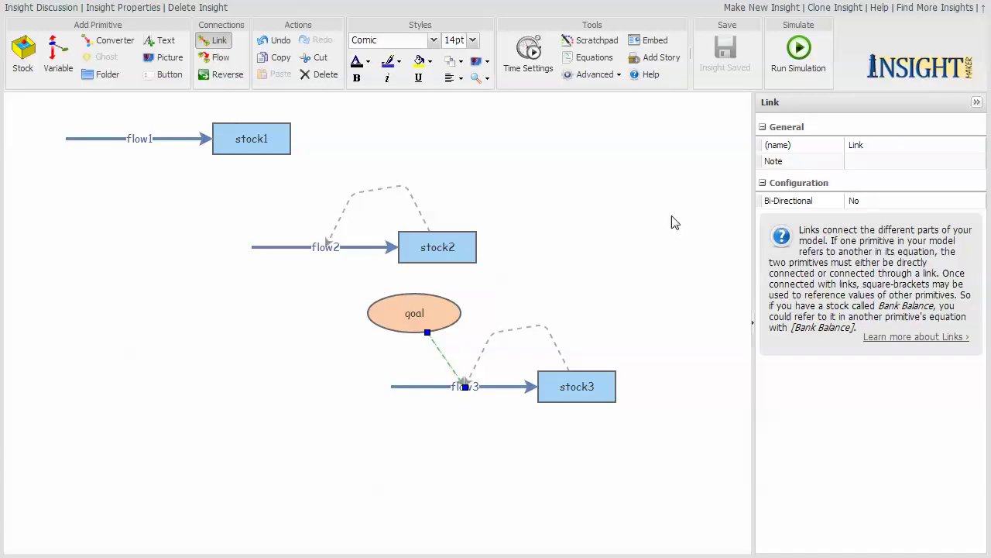
Step: Set stock3's initial value to 0 and goal's value to 10
double_click(549, 385)
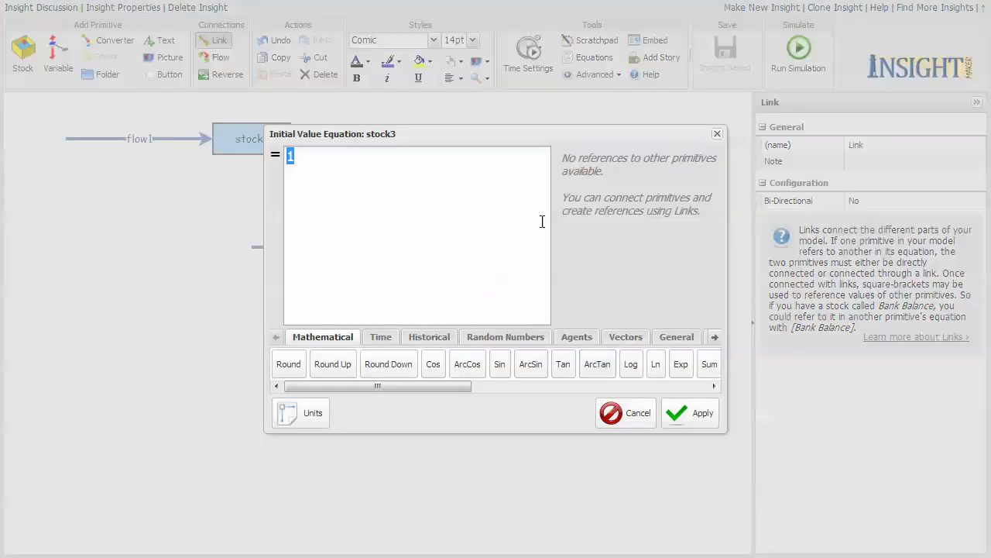
type("0")
left_click(692, 418)
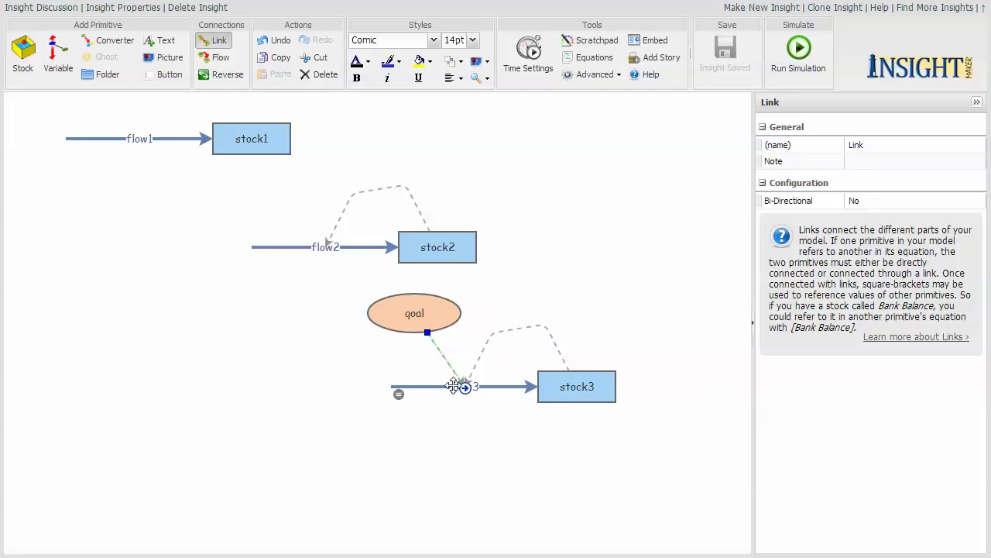
double_click(379, 309)
type("10")
left_click(677, 413)
Step: Set flow3's rate equation to [goal]-[stock3]
left_click(398, 394)
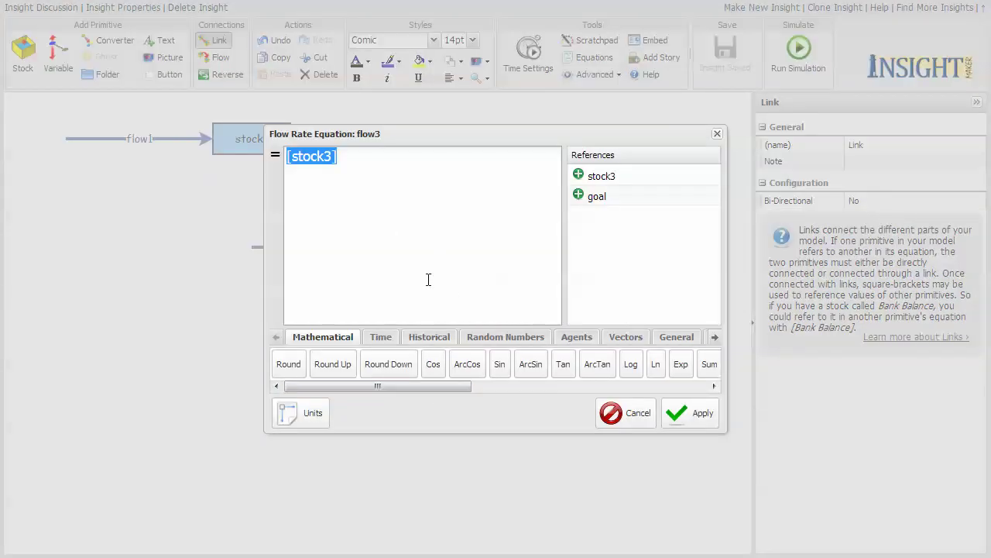
left_click(597, 198)
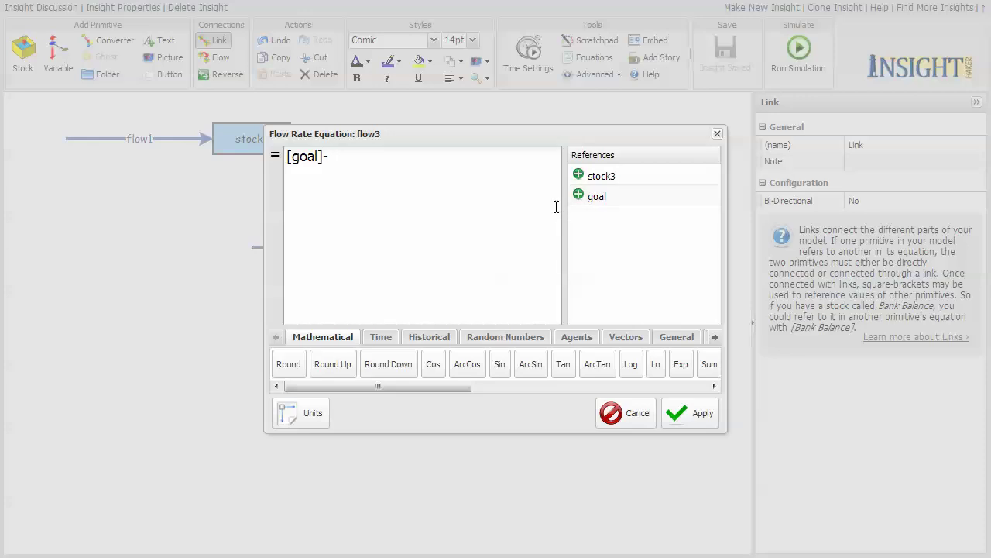
left_click(602, 177)
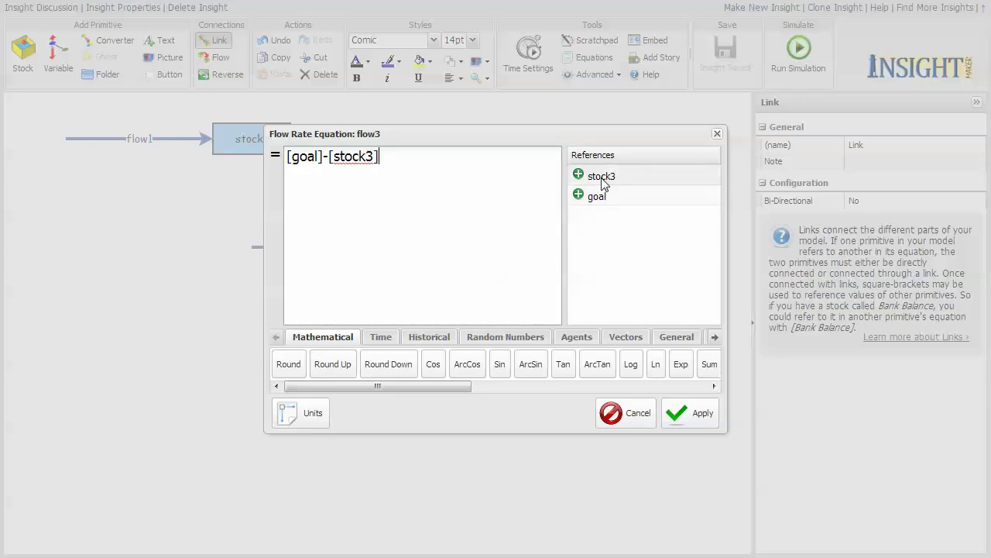
left_click(682, 413)
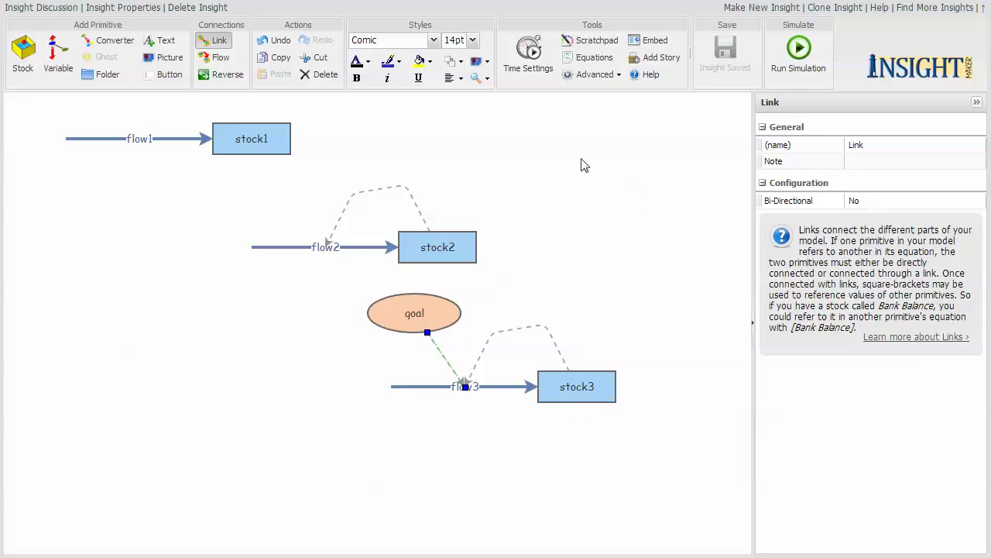
Step: Run the simulation and add stock3 to the chart's plotted data
left_click(803, 50)
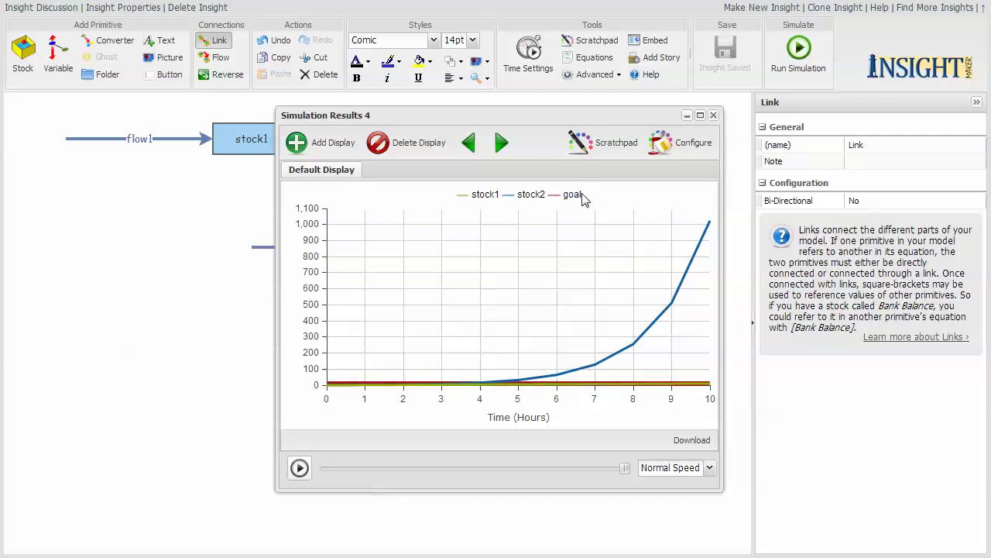
left_click(694, 144)
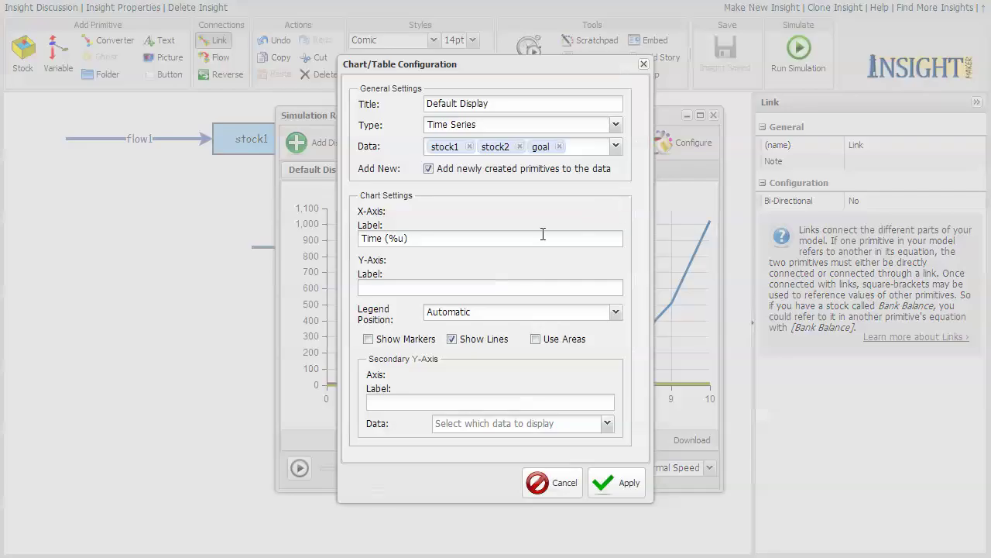
left_click(618, 146)
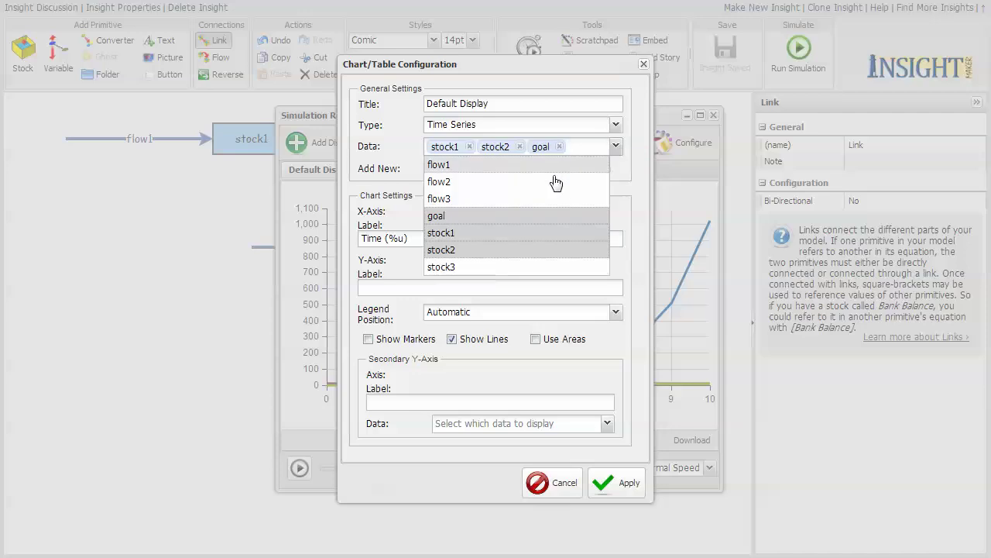
left_click(455, 272)
left_click(625, 486)
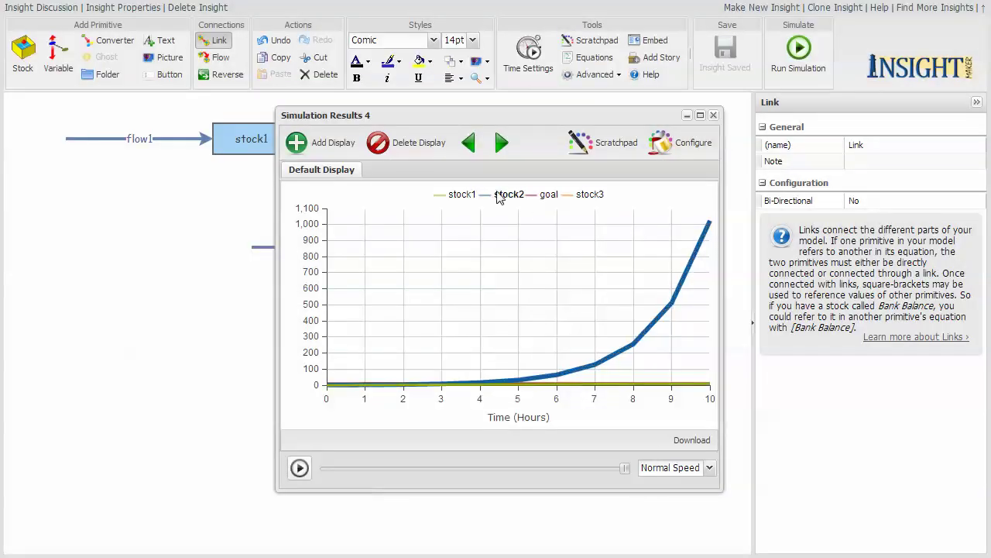
Step: Hide the stock2 and stock1 series to view stock3 alone, then close the results
left_click(503, 196)
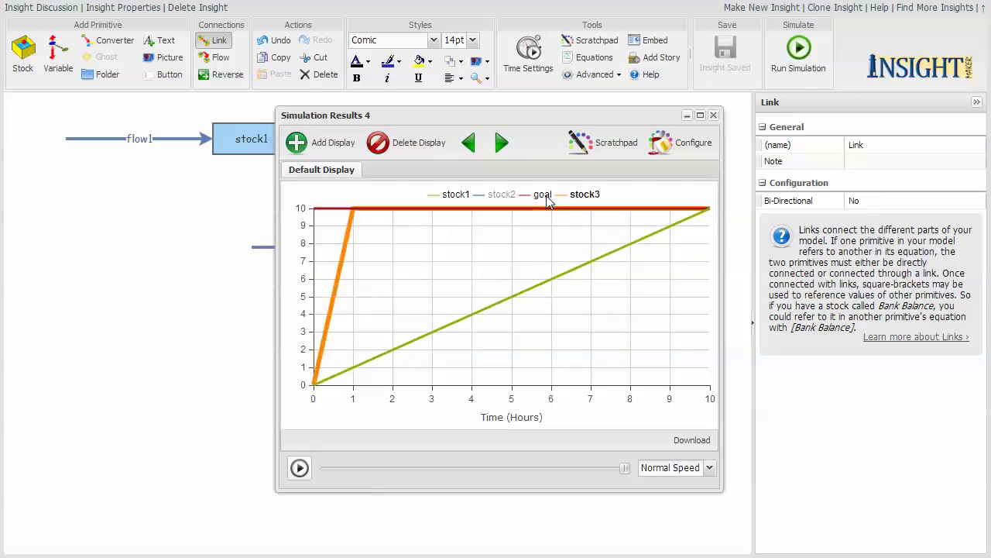
left_click(457, 197)
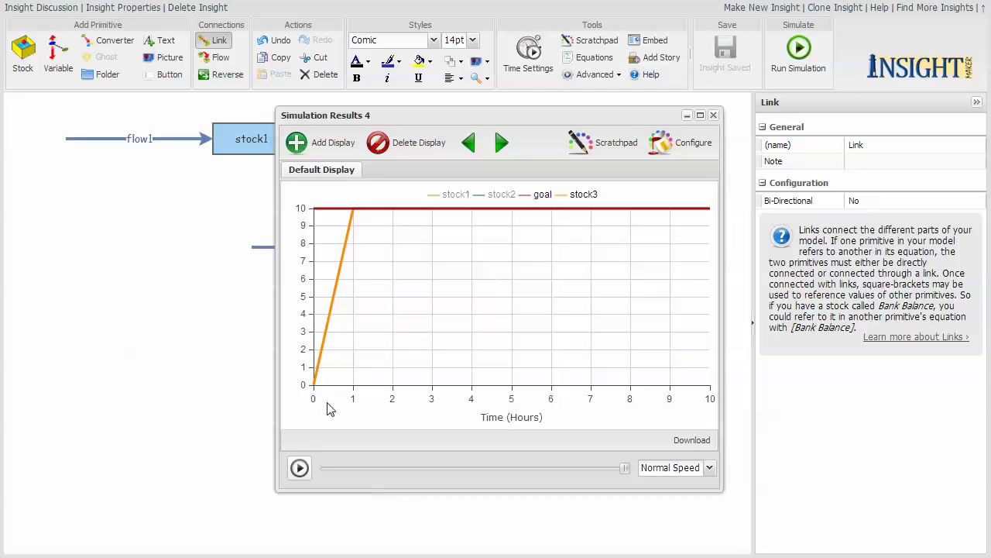
mouse_move(316, 380)
left_click(713, 116)
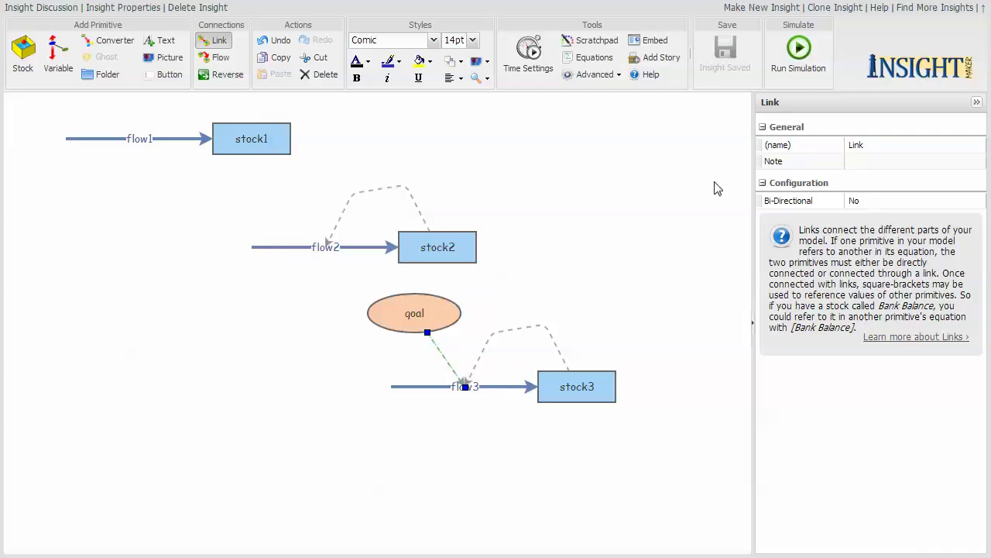
Step: Create a variable named limit and link it to flow3
right_click(379, 448)
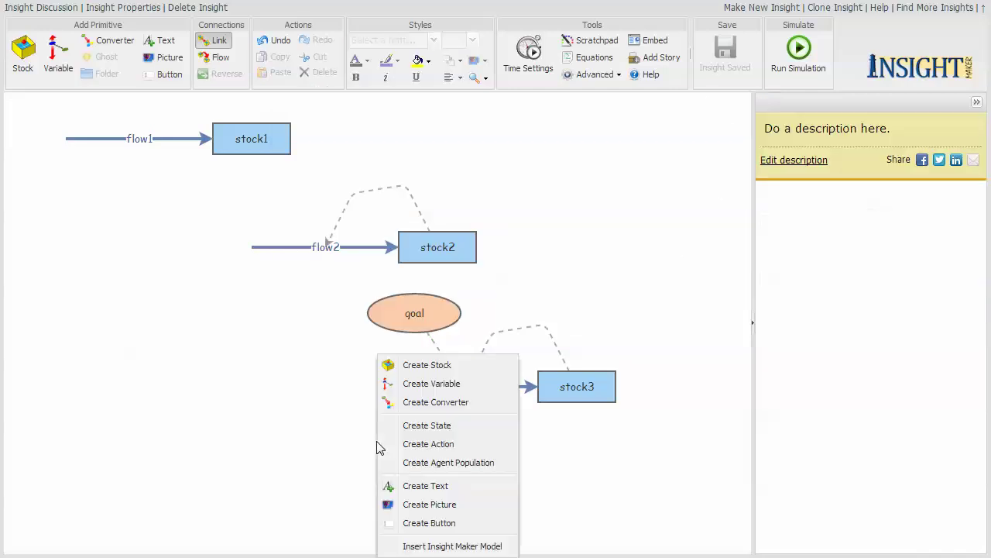
left_click(423, 384)
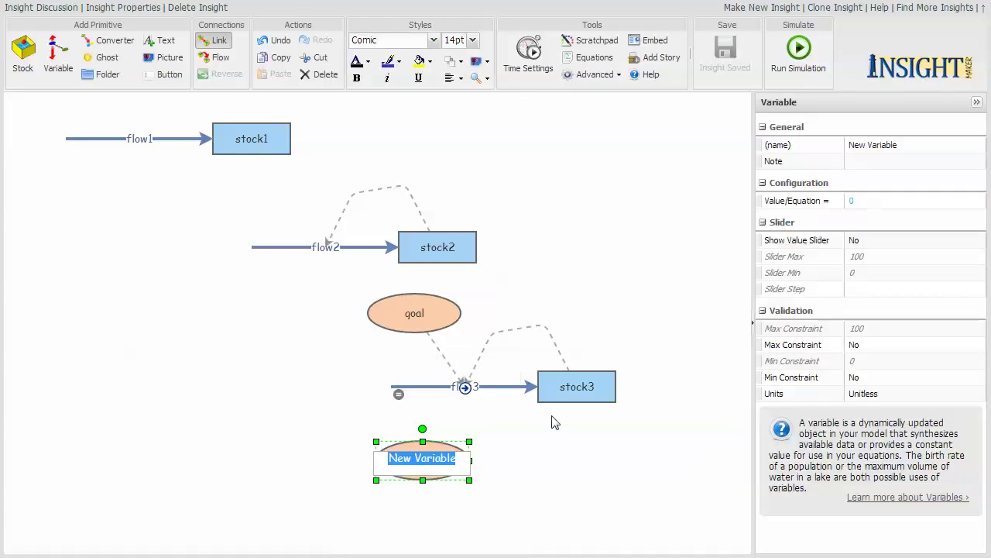
type("limit")
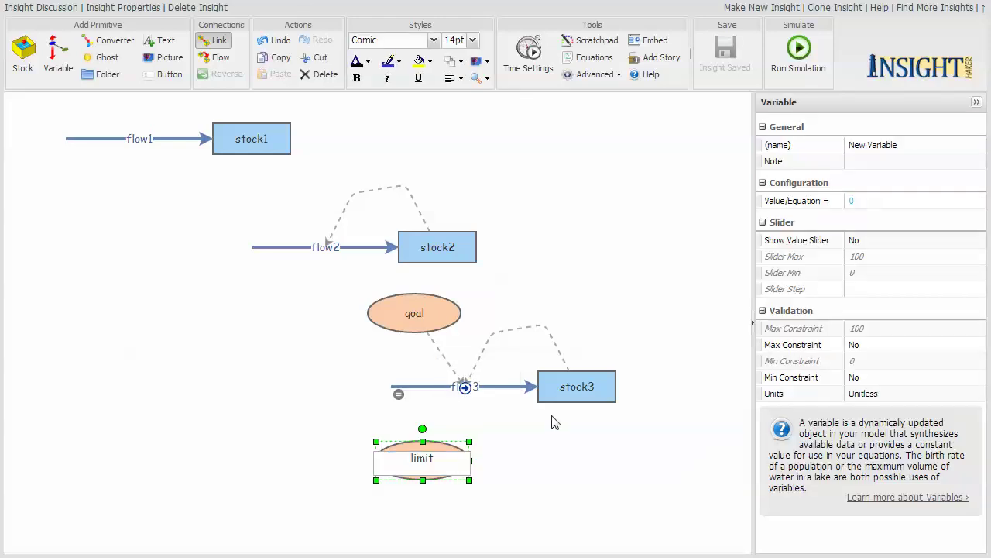
left_click(564, 454)
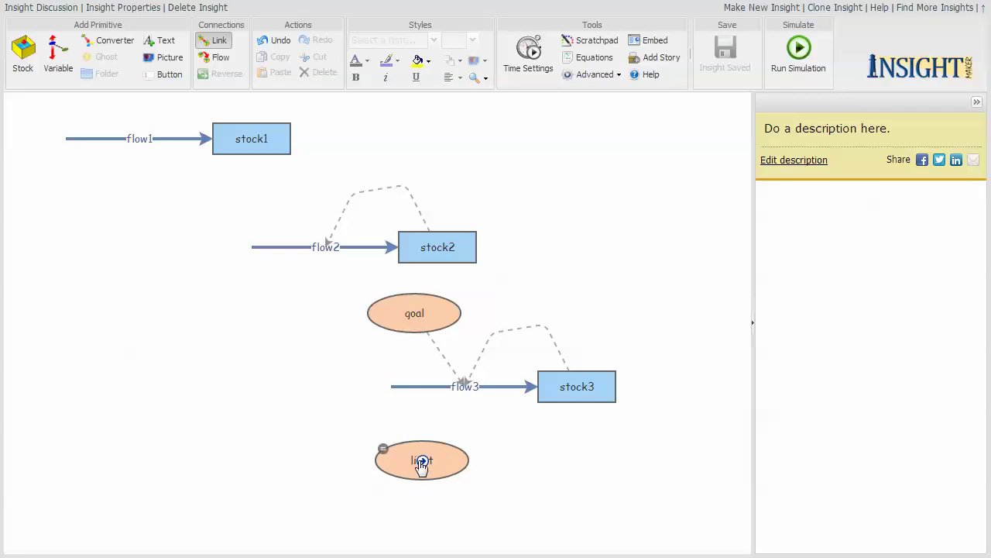
left_click_drag(447, 461, 460, 386)
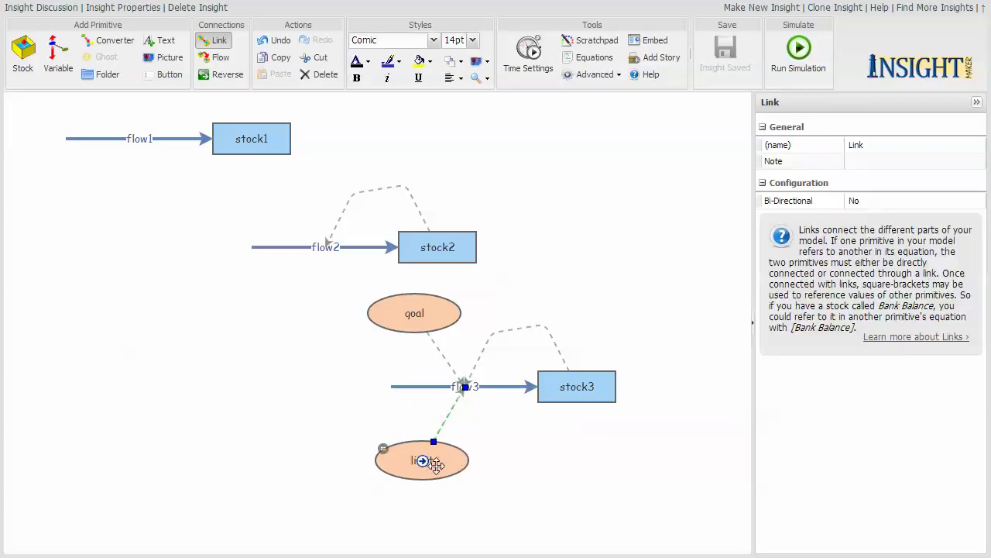
Step: Give limit a value slider with max 1 and step 0.01, set to 0.17
left_click(426, 460)
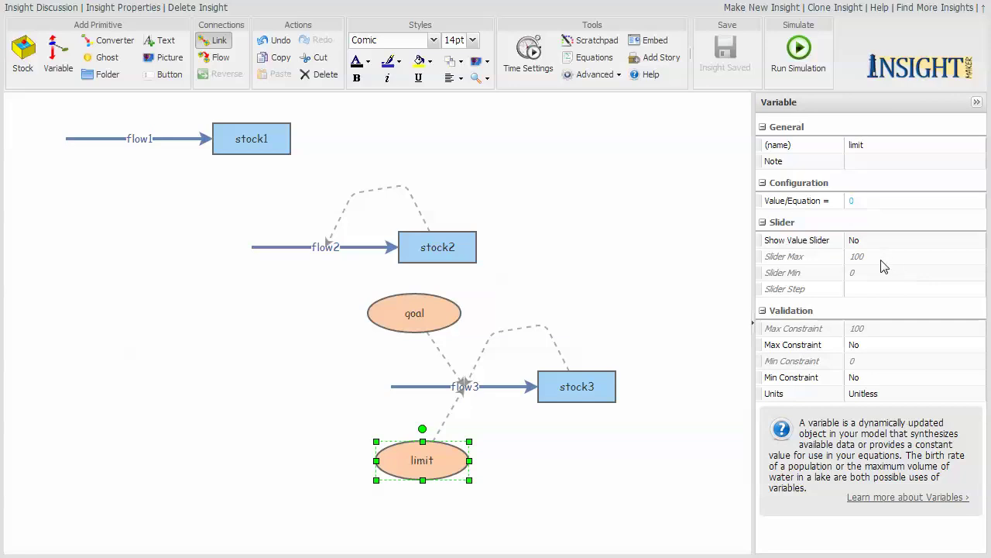
left_click(910, 242)
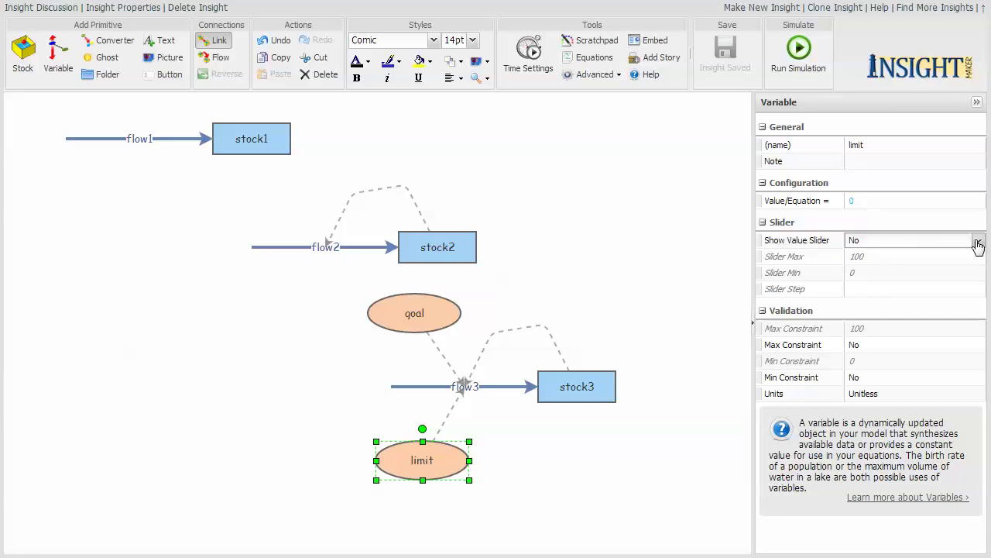
left_click(977, 240)
left_click(914, 274)
left_click(888, 257)
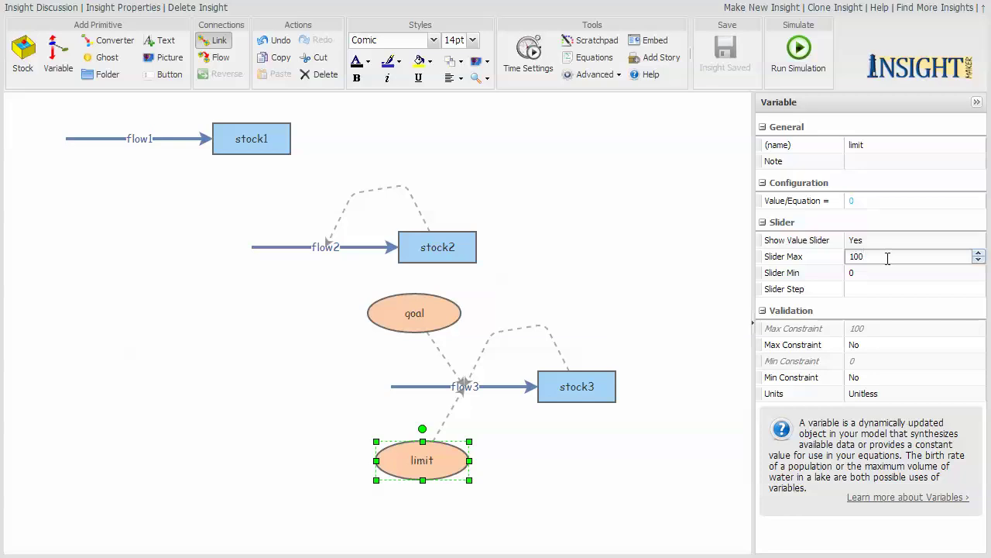
left_click(867, 290)
type(".01")
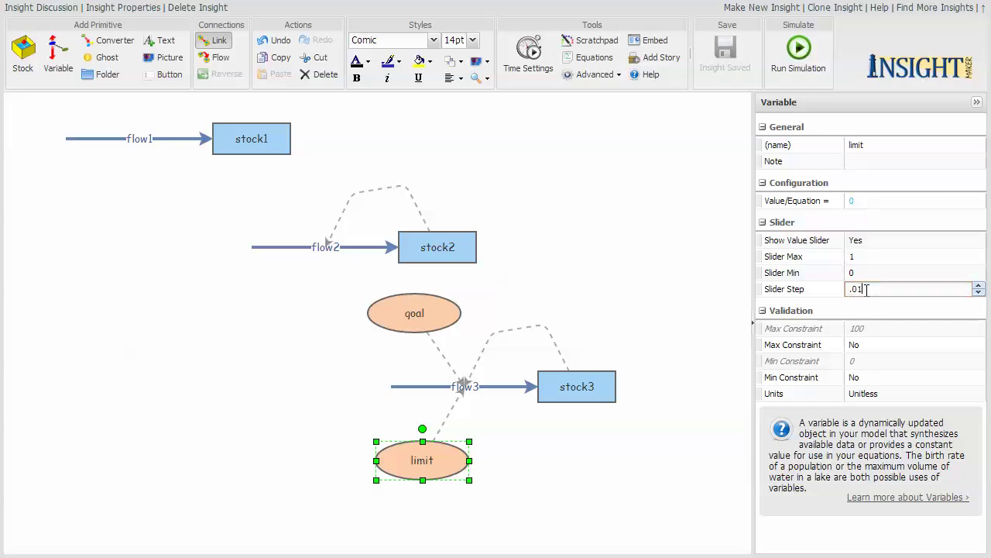
left_click(643, 258)
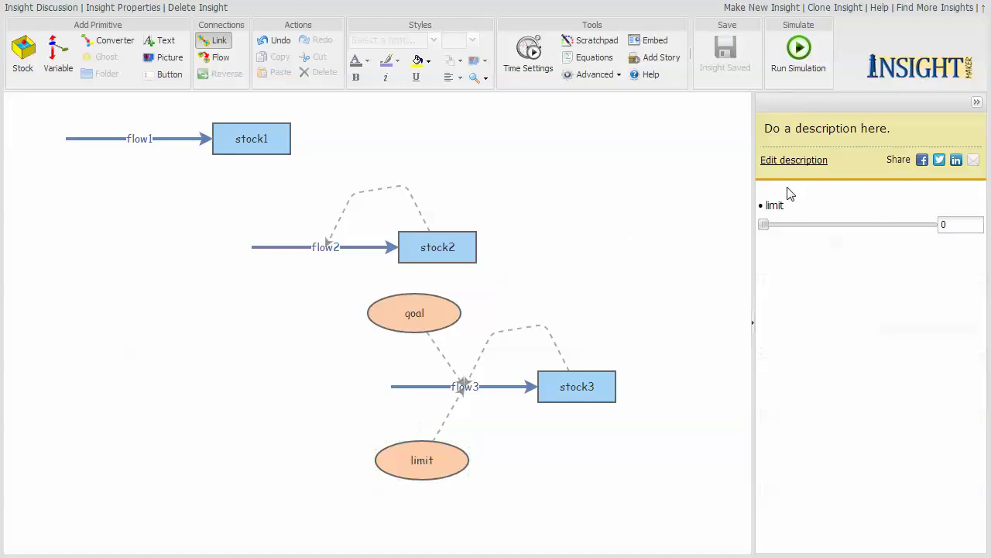
left_click_drag(768, 227, 791, 255)
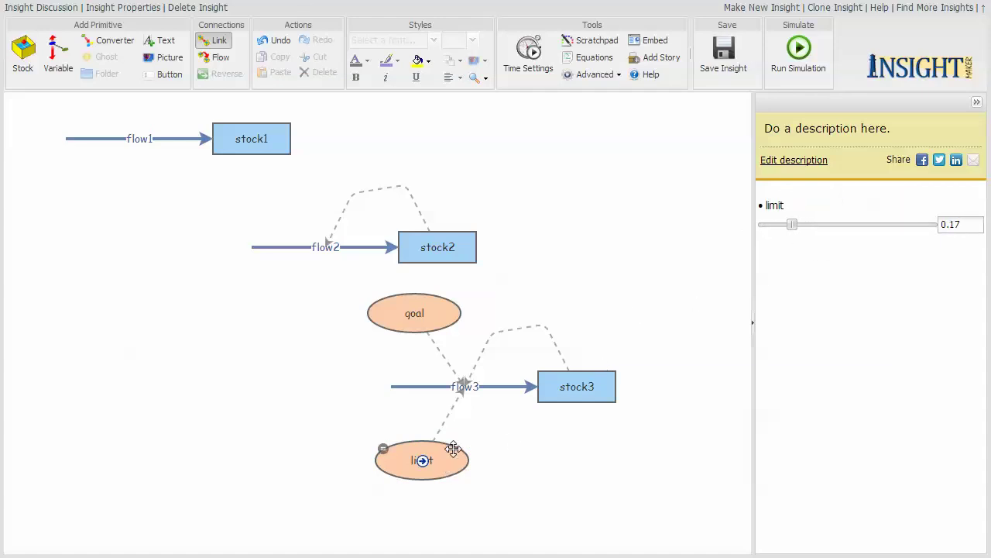
Step: Change flow3's rate equation to ([goal]-[stock3])*[limit]
double_click(400, 396)
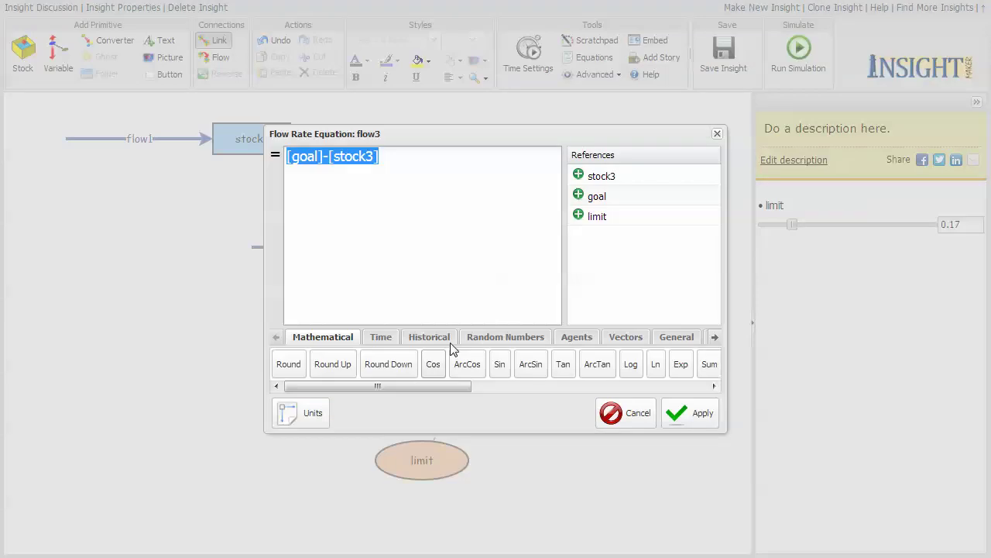
left_click(412, 158)
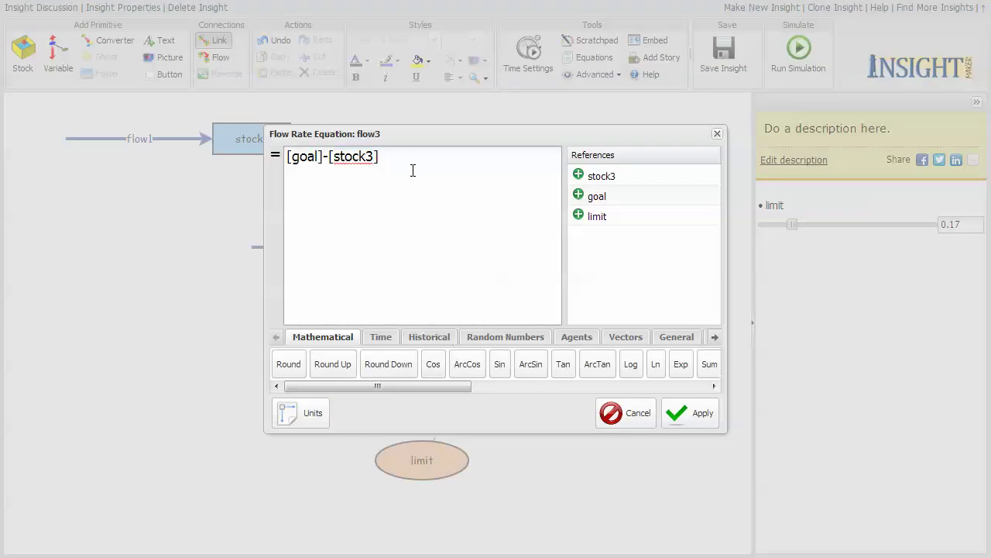
left_click(292, 161)
type("(")
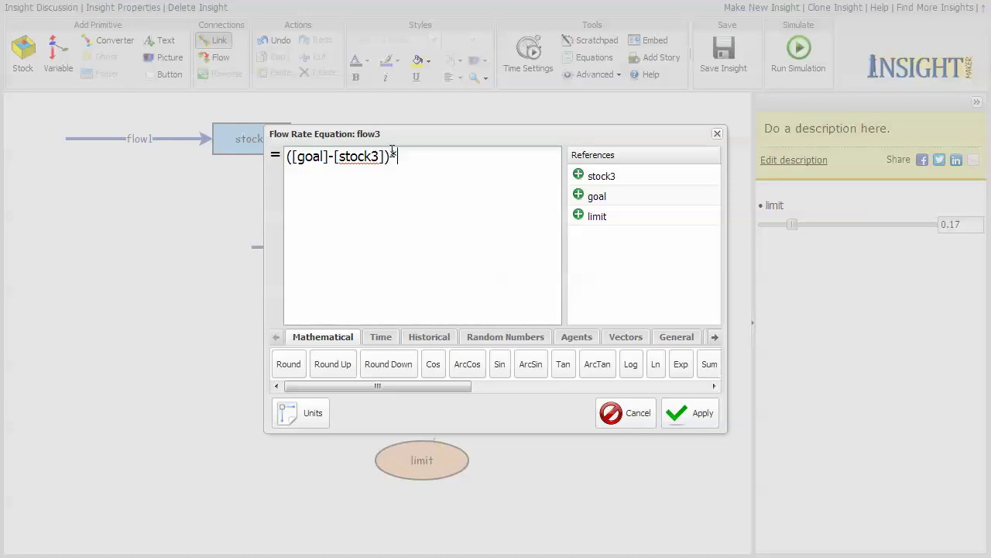
left_click(597, 217)
left_click(703, 414)
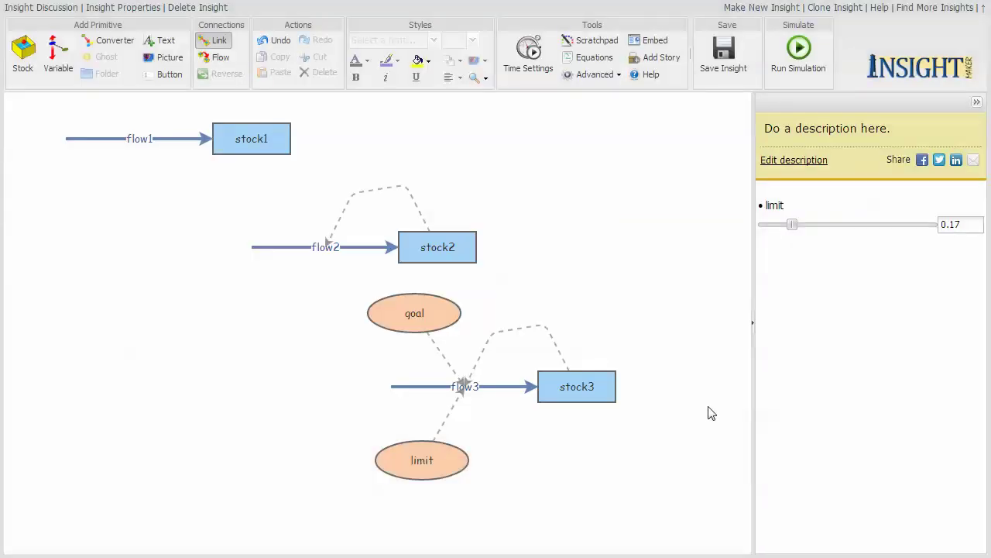
left_click(428, 460)
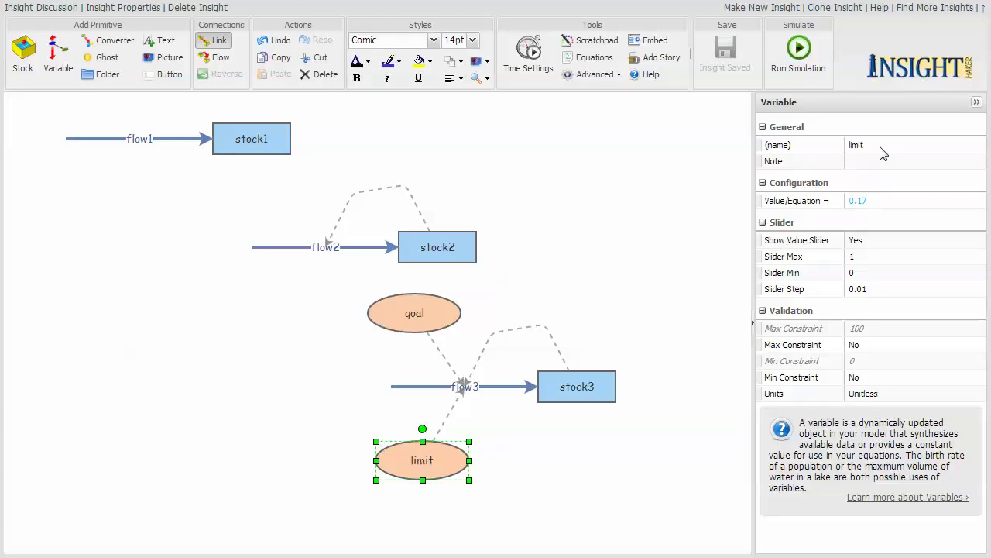
Step: Rename limit to factor and check flow3's rate reads ([goal]-[stock3])*[factor]
left_click(879, 146)
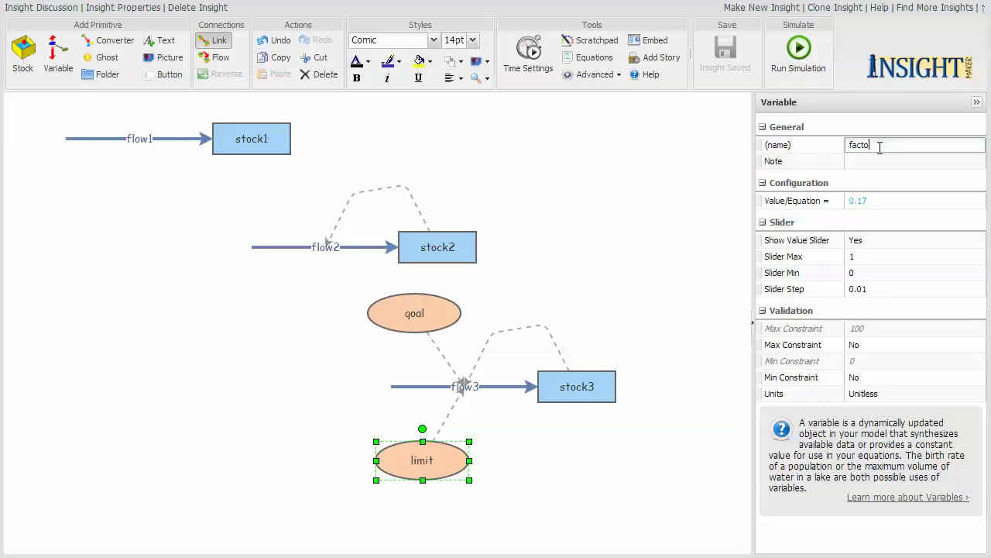
left_click(647, 195)
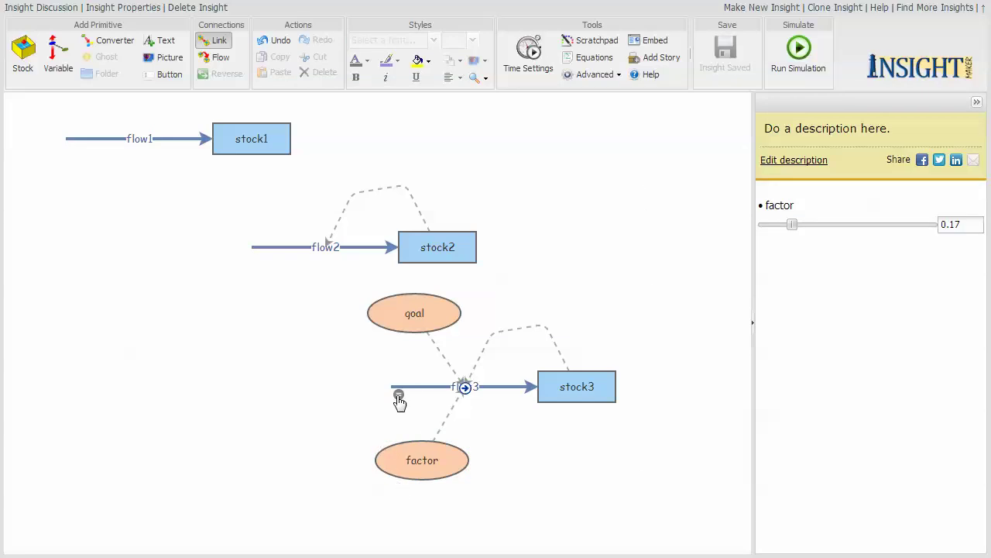
double_click(398, 395)
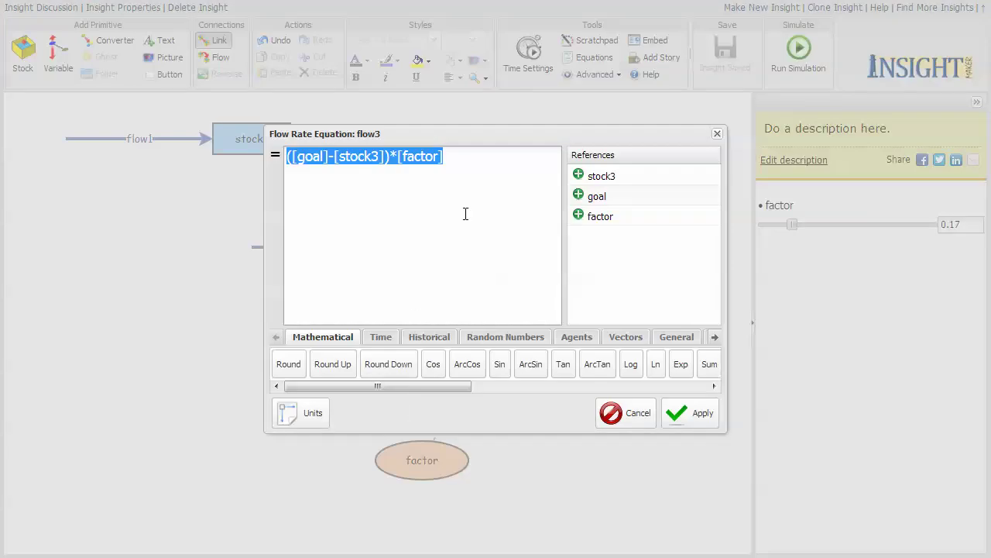
left_click(647, 417)
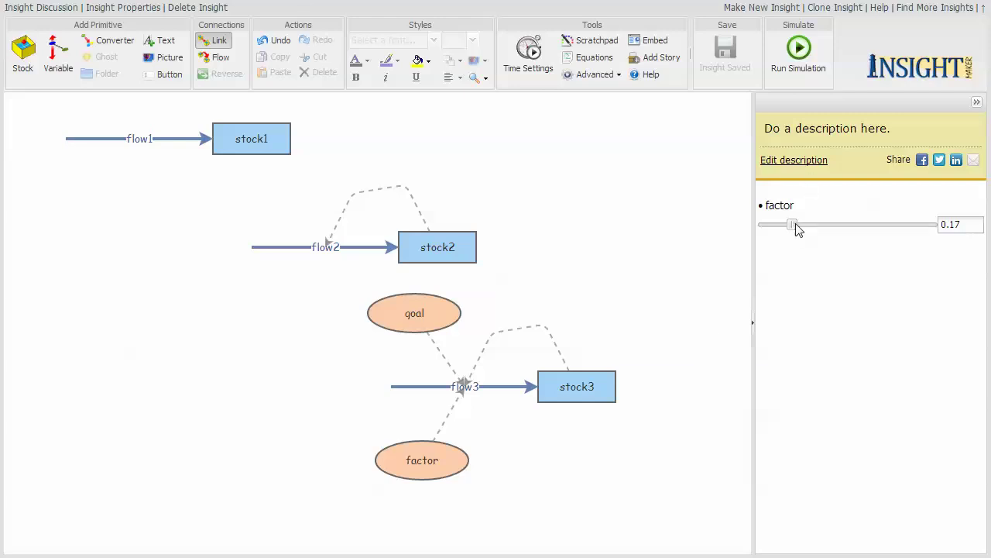
Step: Set factor to 0, run the simulation, and hide stock2 so stock3 shows flat at zero
left_click_drag(798, 228, 763, 230)
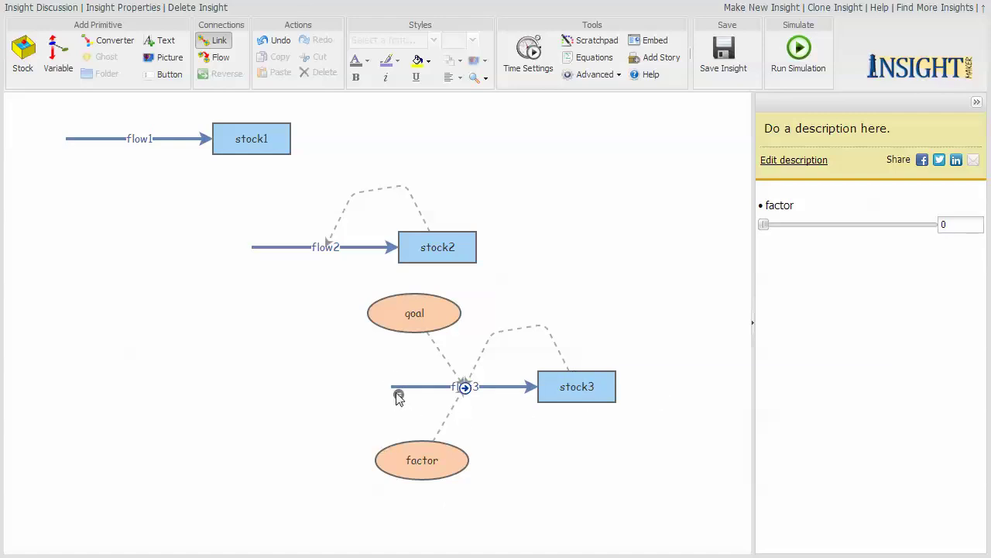
double_click(399, 396)
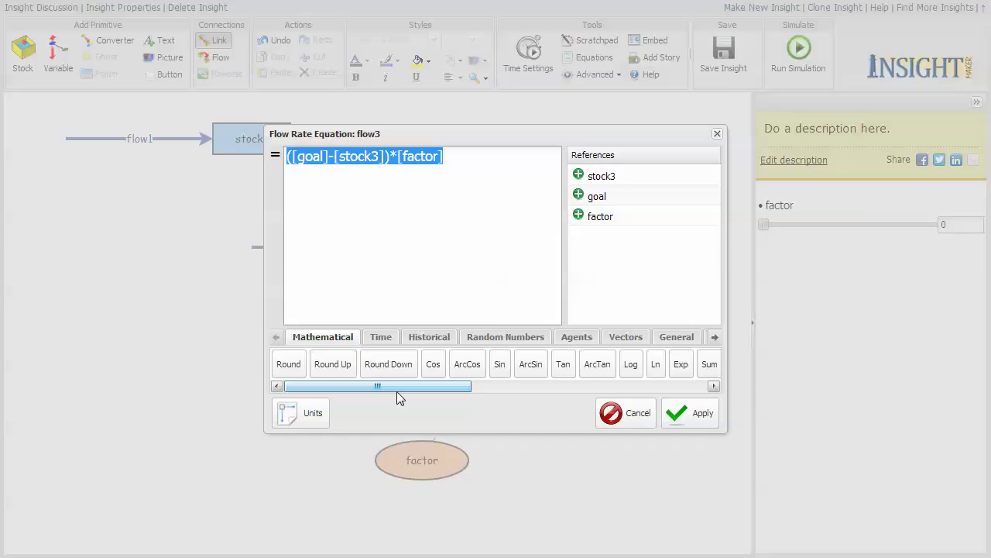
left_click(628, 414)
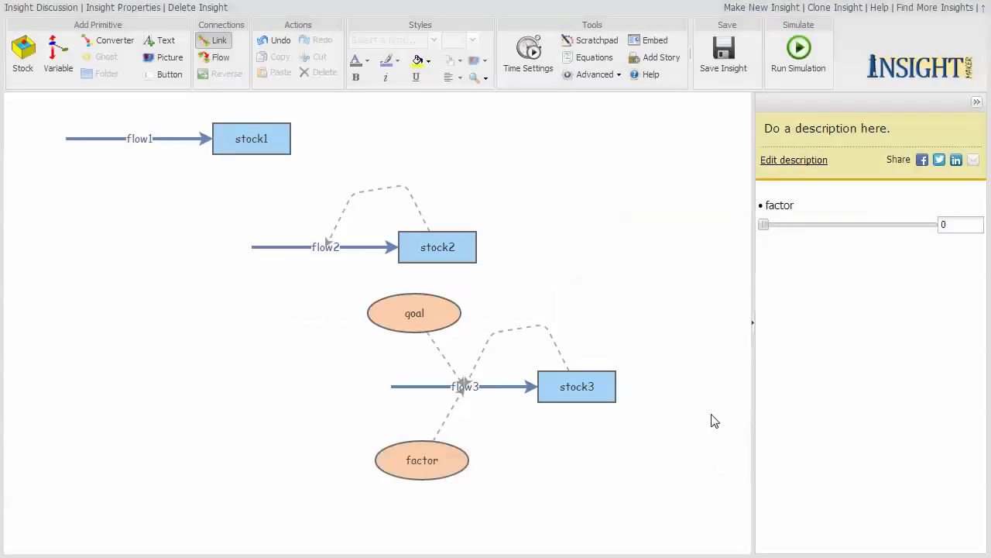
left_click(806, 52)
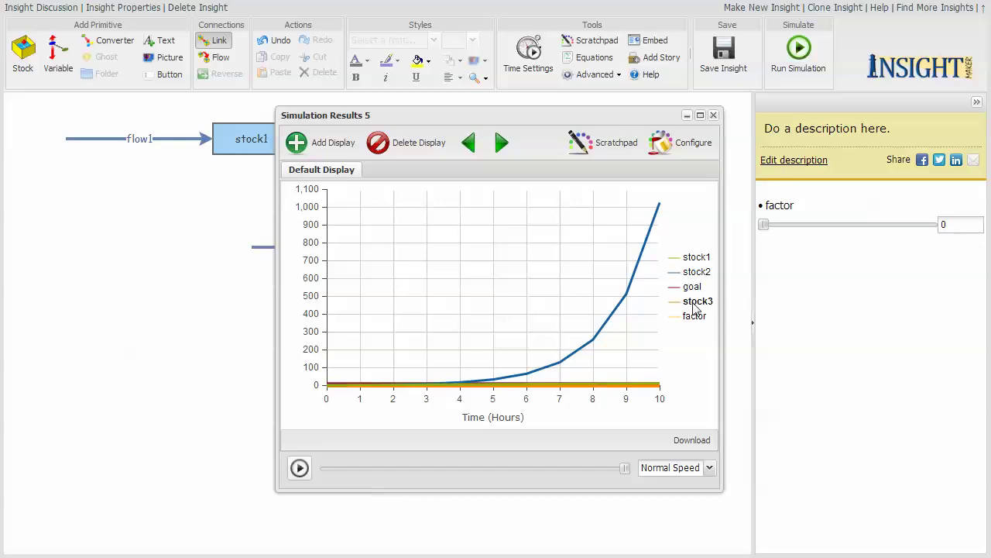
left_click(696, 273)
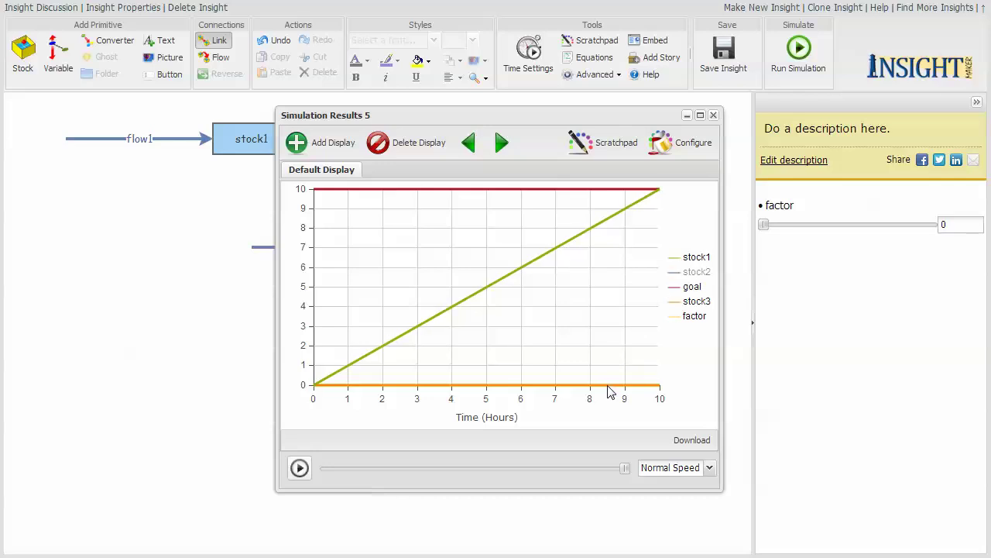
mouse_move(614, 391)
Step: Run with factor 0.2, spread out Results 6, and hide stock2 and stock1 from its chart
mouse_move(782, 225)
left_mouse_down()
mouse_move(813, 226)
mouse_move(799, 230)
left_mouse_up()
left_click(812, 56)
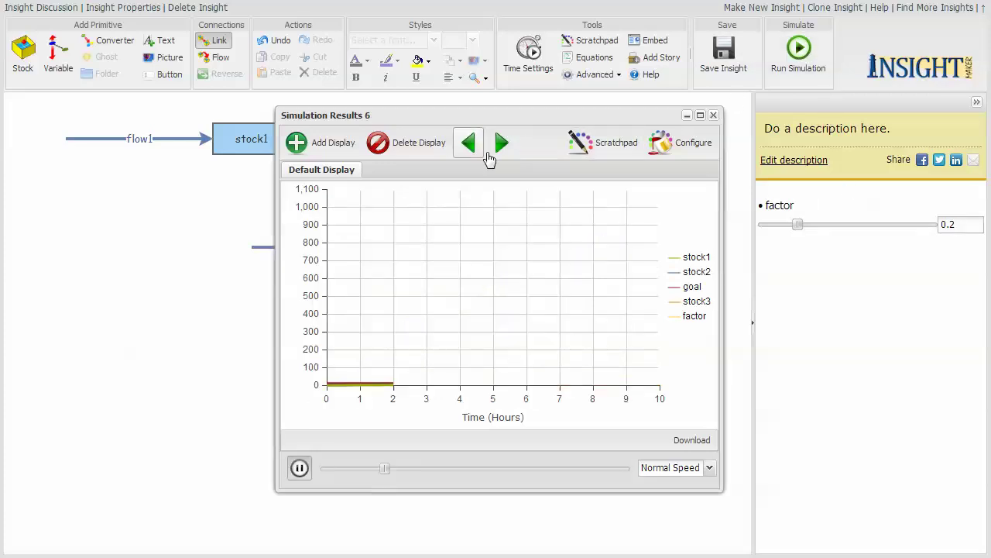
left_click_drag(497, 116, 365, 88)
left_click_drag(611, 132, 570, 132)
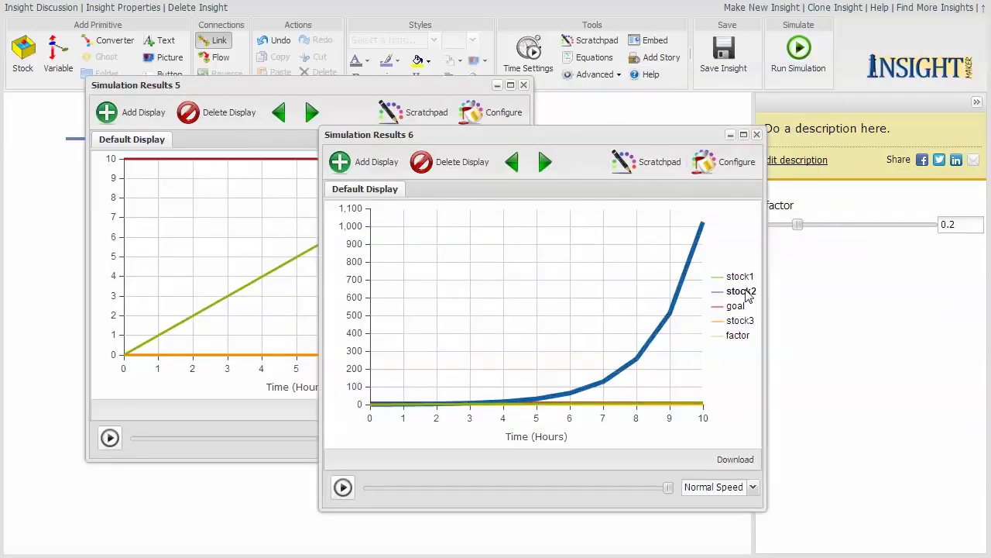
left_click(740, 291)
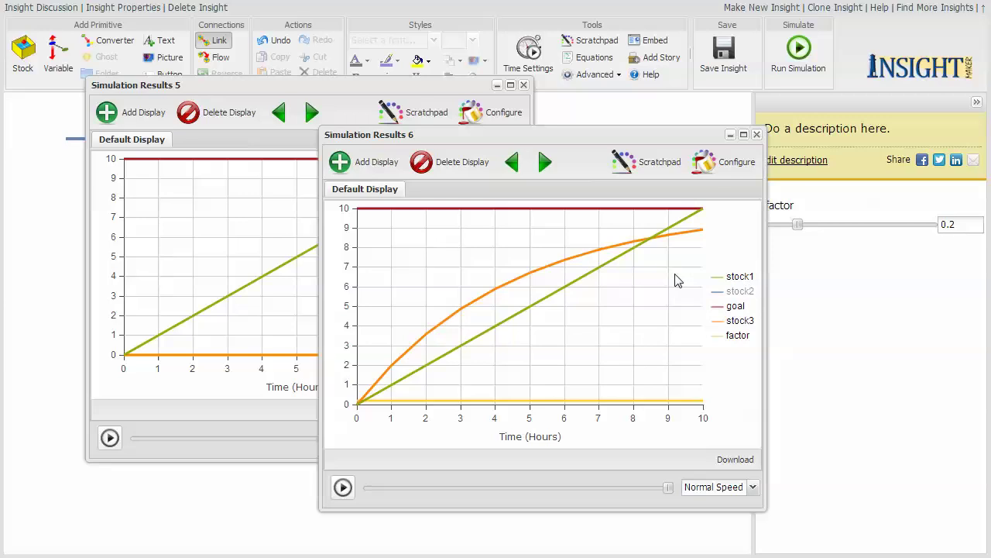
left_click(742, 277)
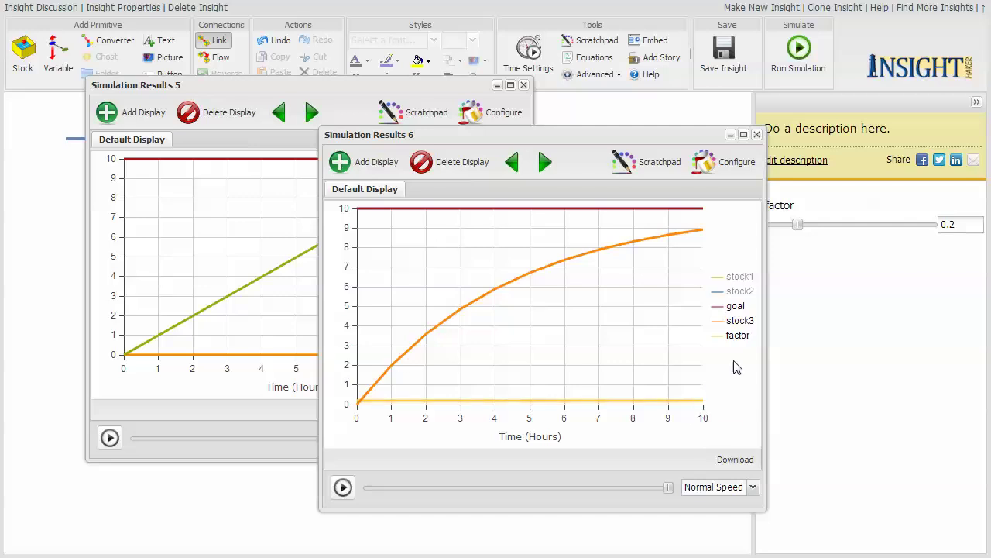
left_click_drag(534, 132, 566, 139)
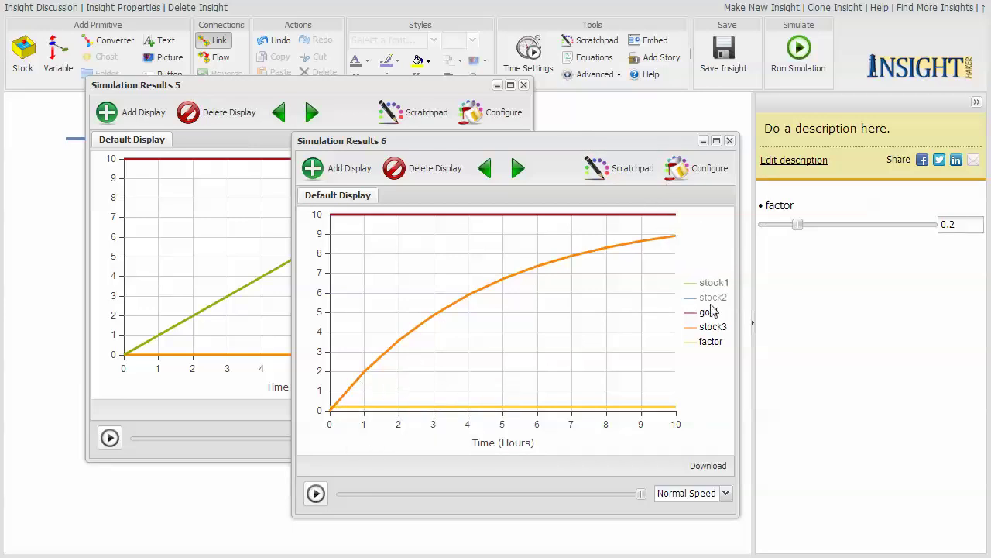
mouse_move(670, 231)
Step: Add flow3 to the chart's plotted data and apply, hiding stock2 and stock1 in the legend
left_click(713, 168)
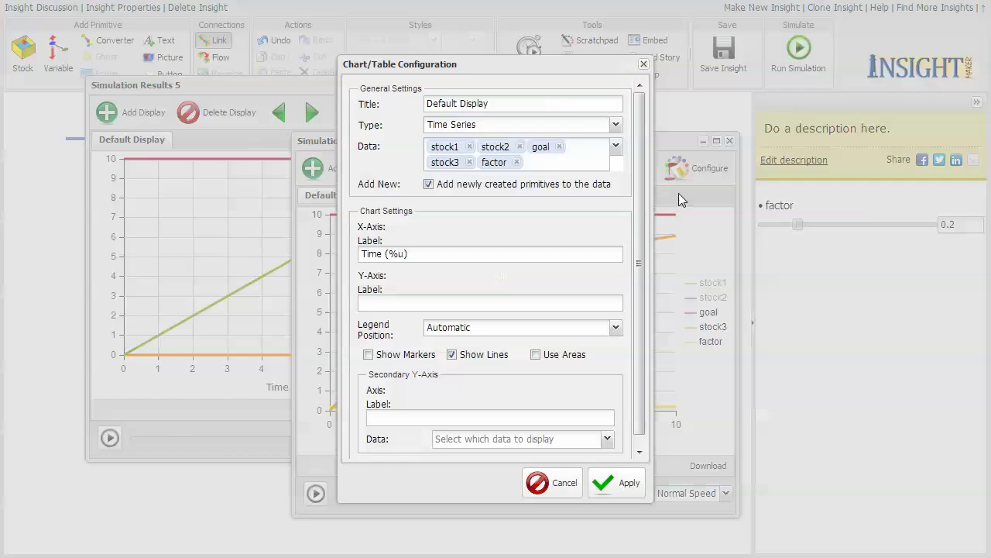
left_click(617, 149)
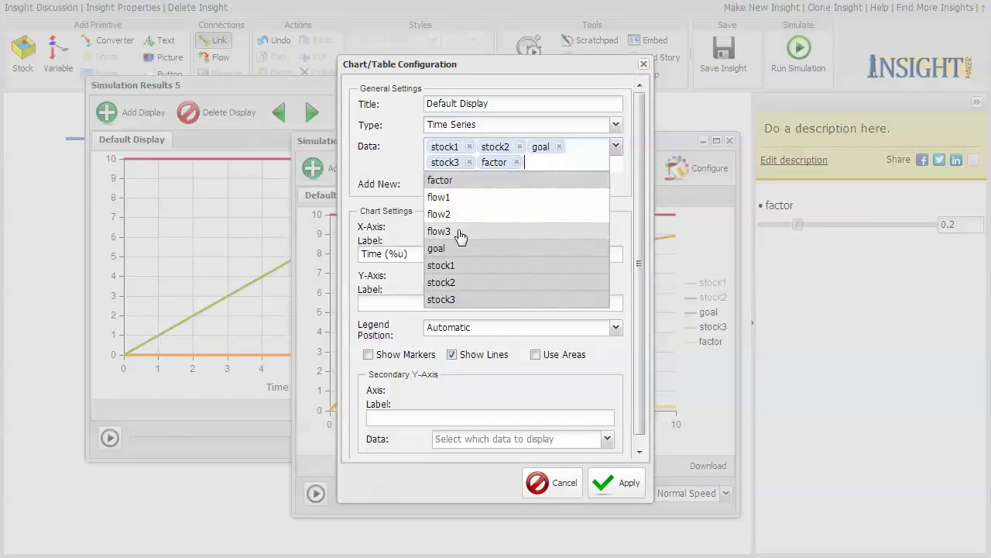
left_click(460, 231)
left_click(624, 488)
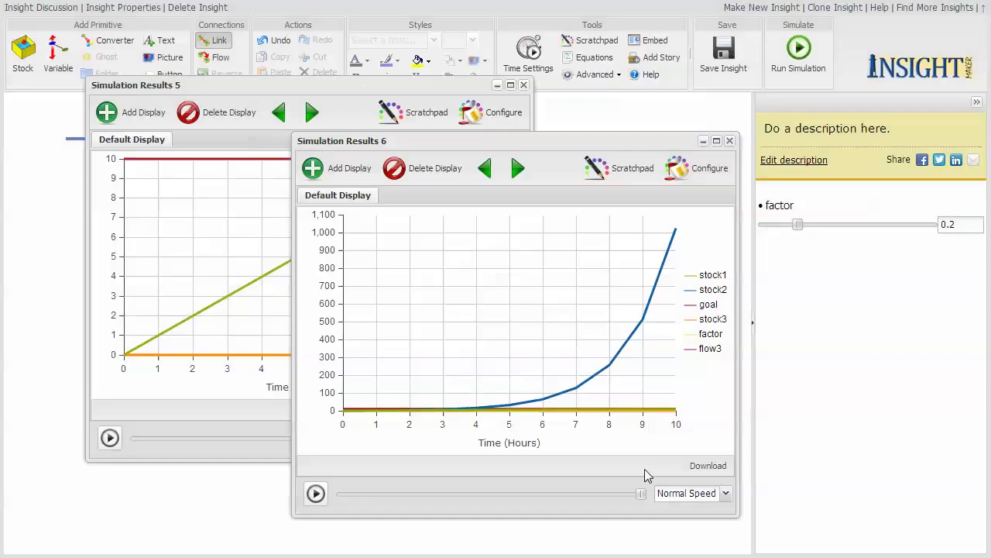
left_click(713, 289)
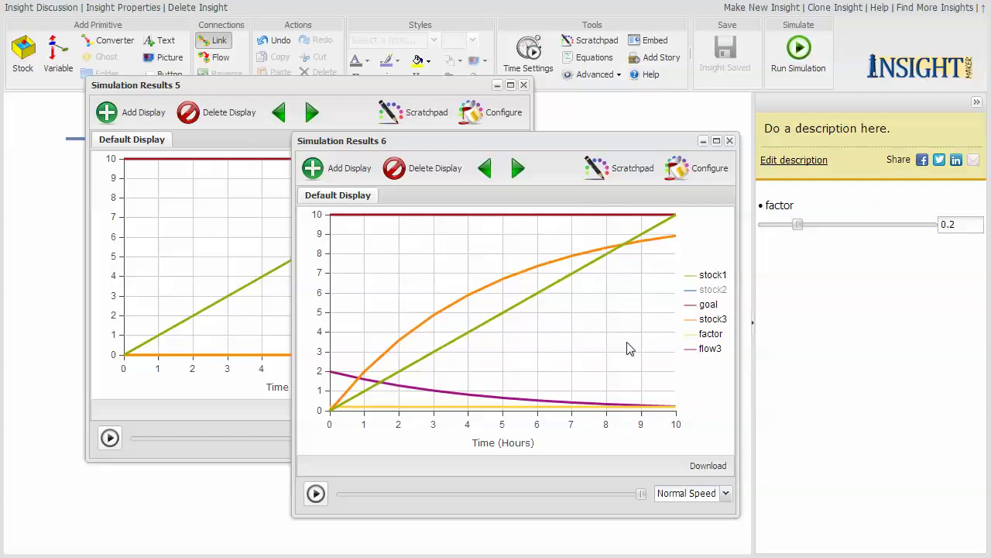
left_click(713, 274)
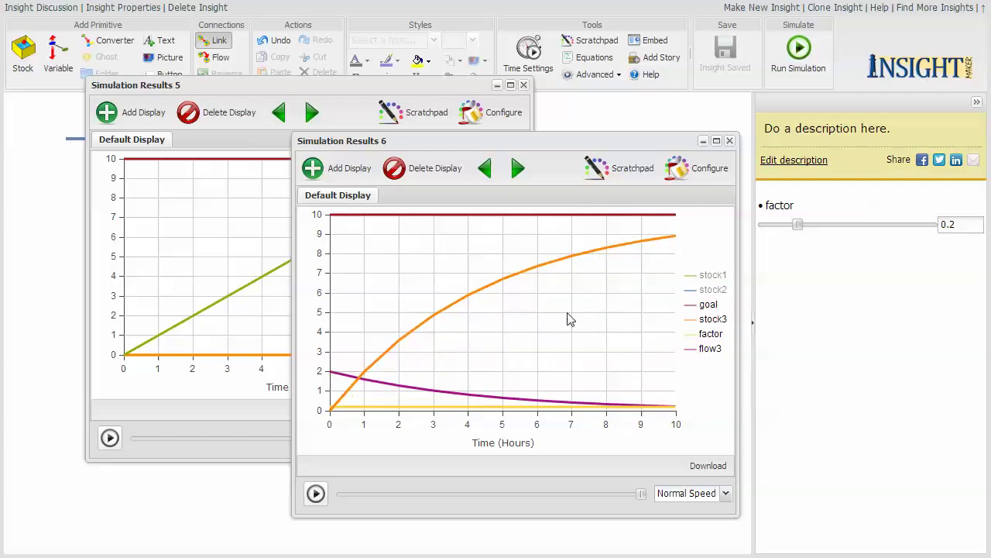
mouse_move(360, 400)
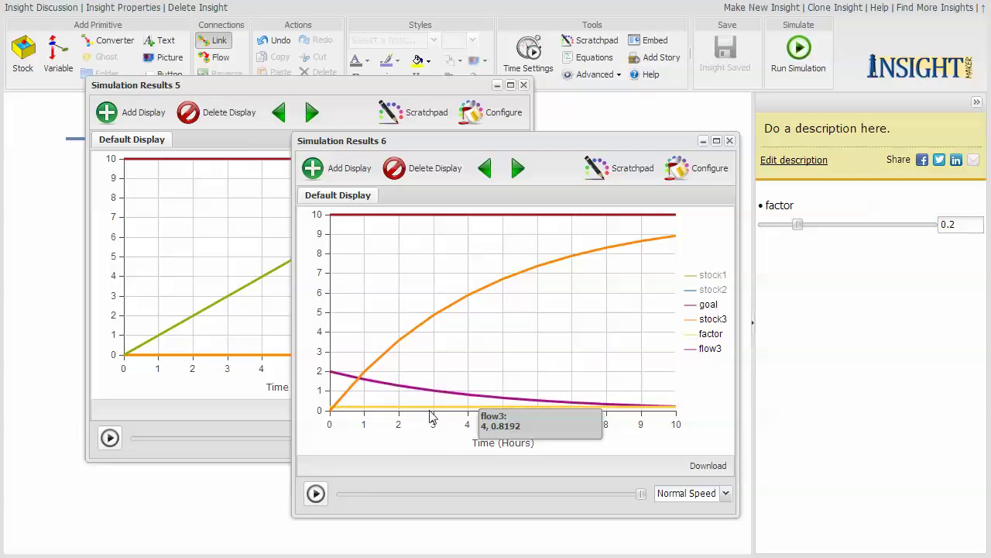
mouse_move(401, 400)
mouse_move(503, 408)
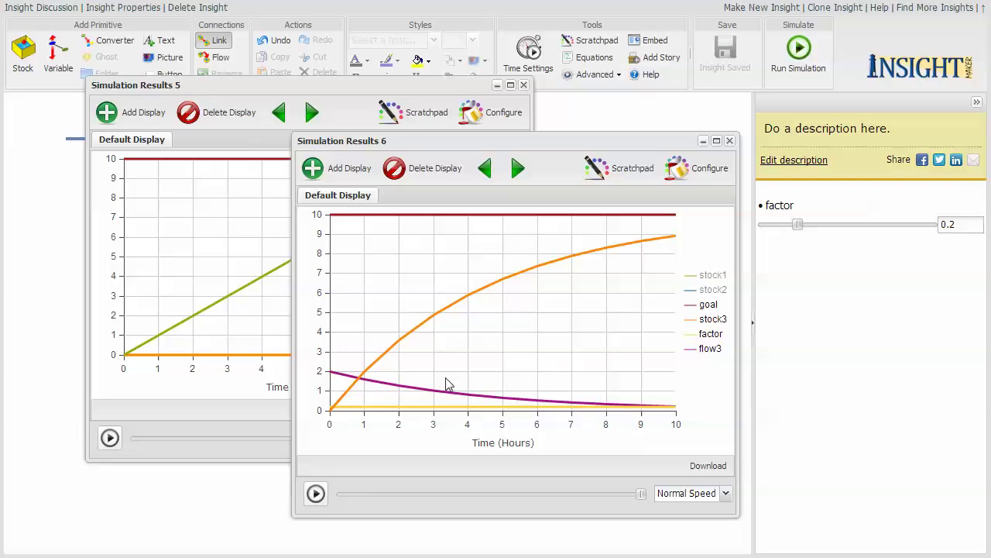
mouse_move(371, 371)
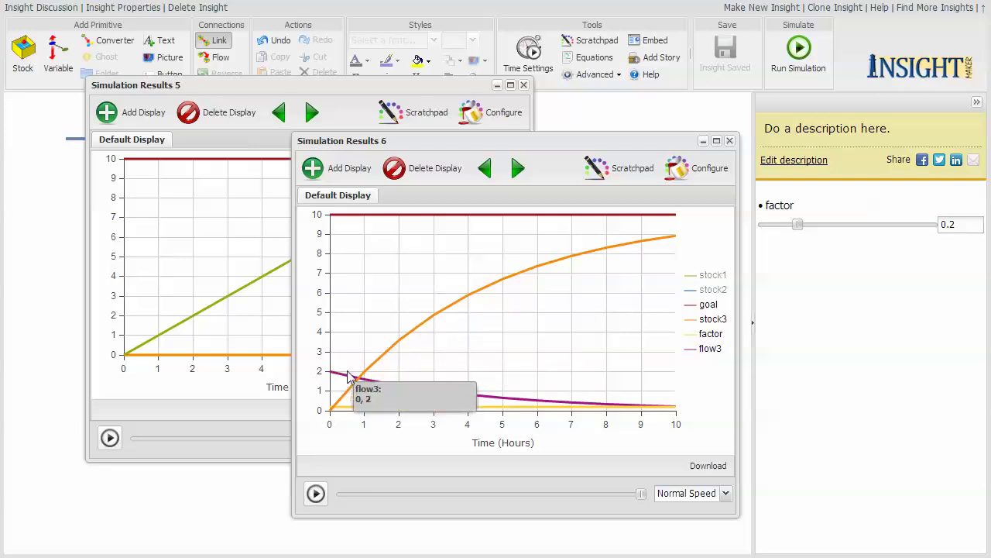
mouse_move(440, 333)
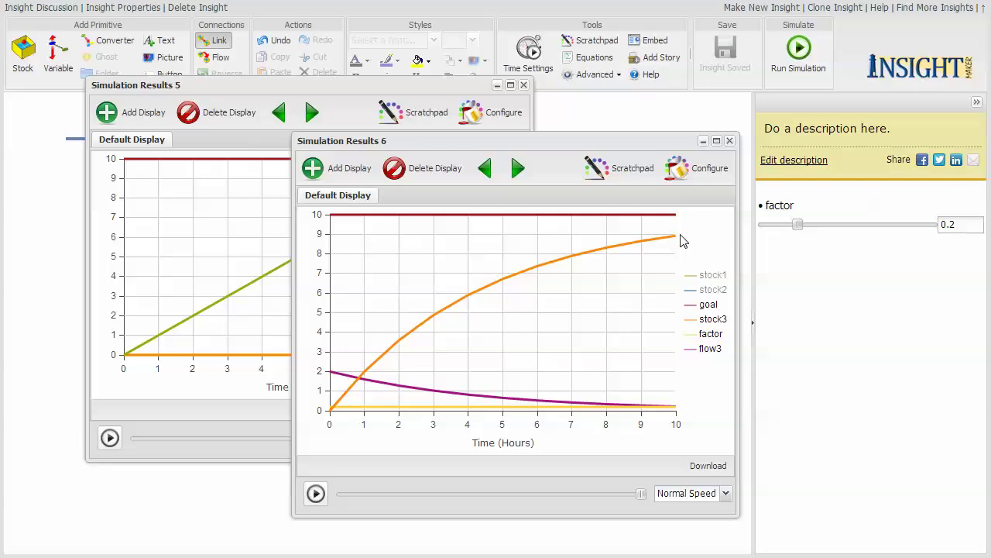
Step: Remove stock1 and stock2 from the chart data and apply
left_click(711, 172)
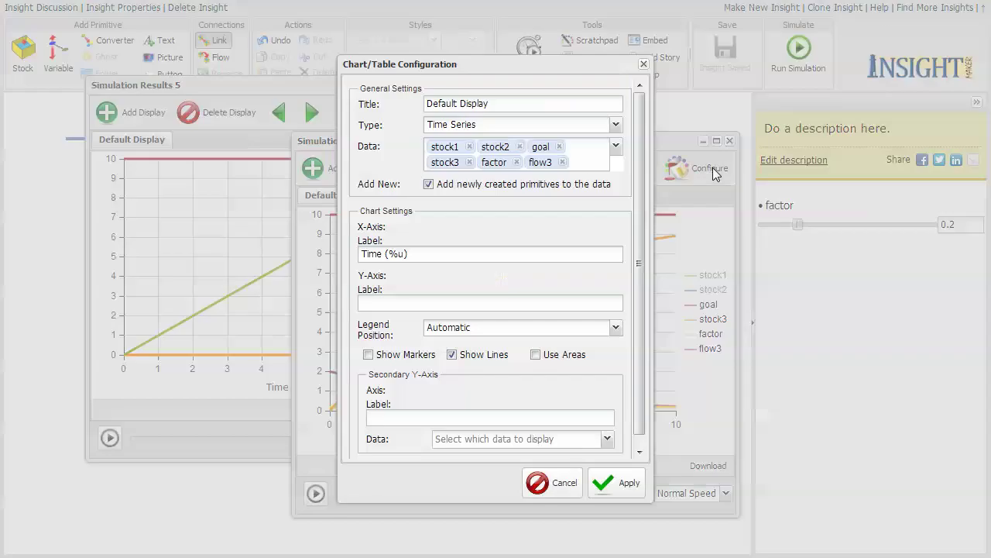
left_click(470, 147)
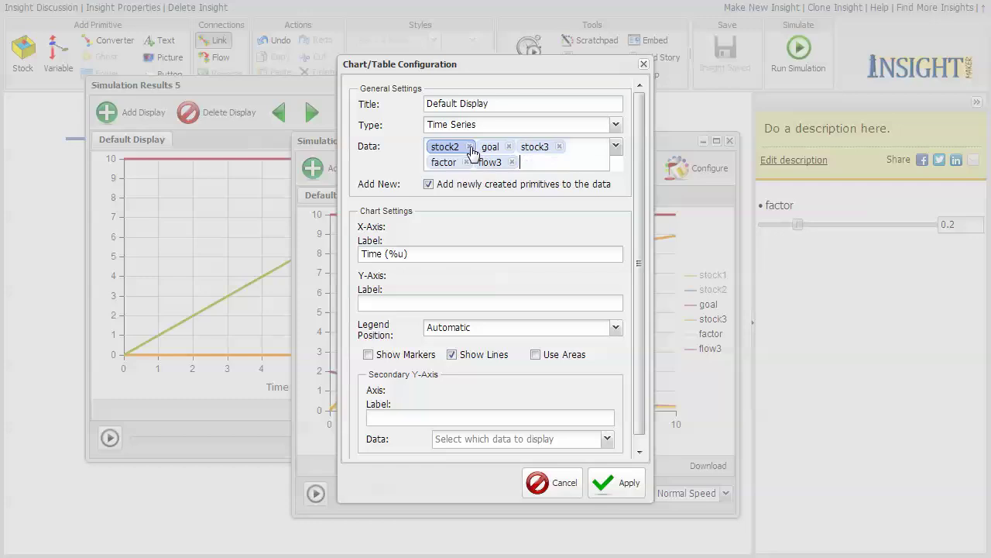
left_click(470, 147)
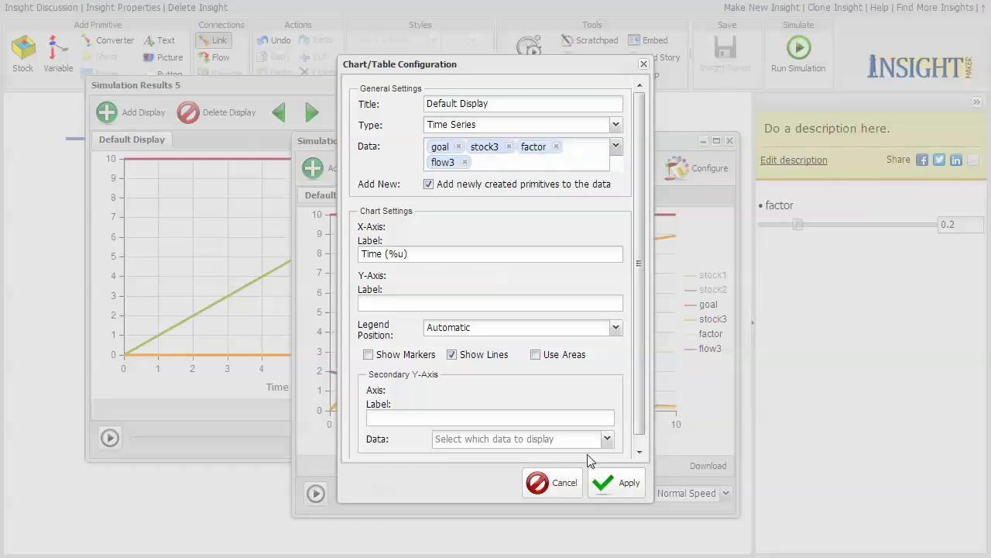
left_click(626, 484)
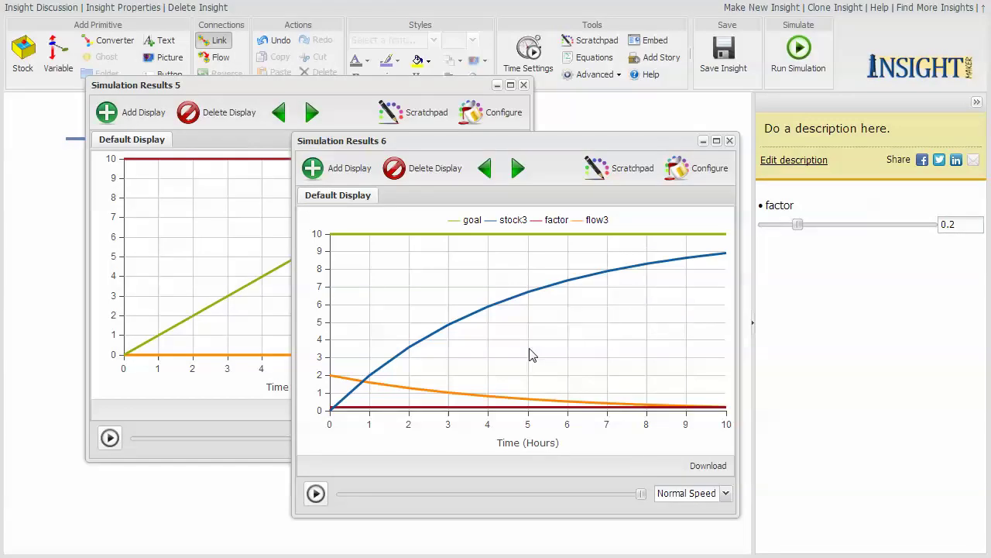
Step: Set factor to 0.5 and rerun, so stock3 reaches 10 quickly
left_click_drag(797, 225, 849, 226)
left_click(808, 58)
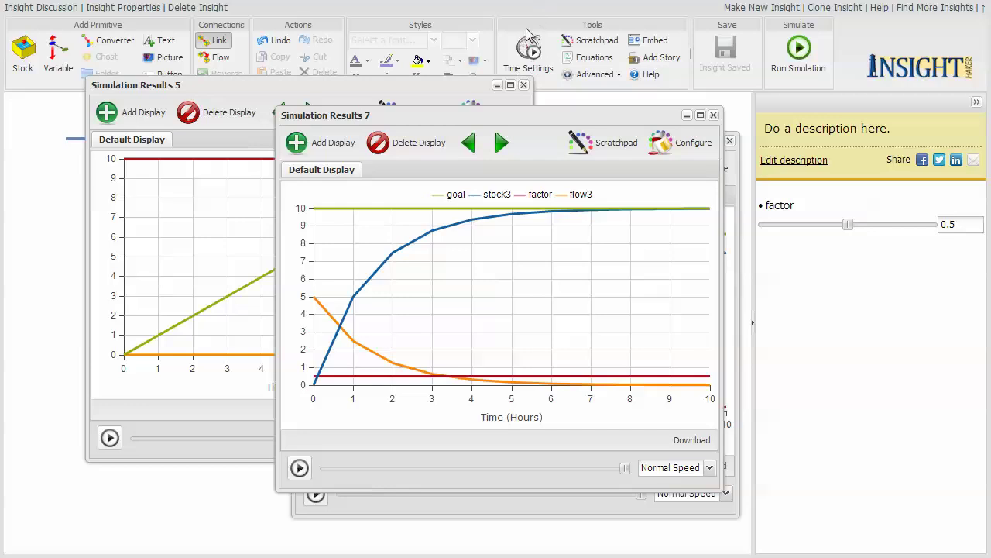
Step: Change the simulation time step from 1 to 0.5 and rerun the model
left_click(533, 51)
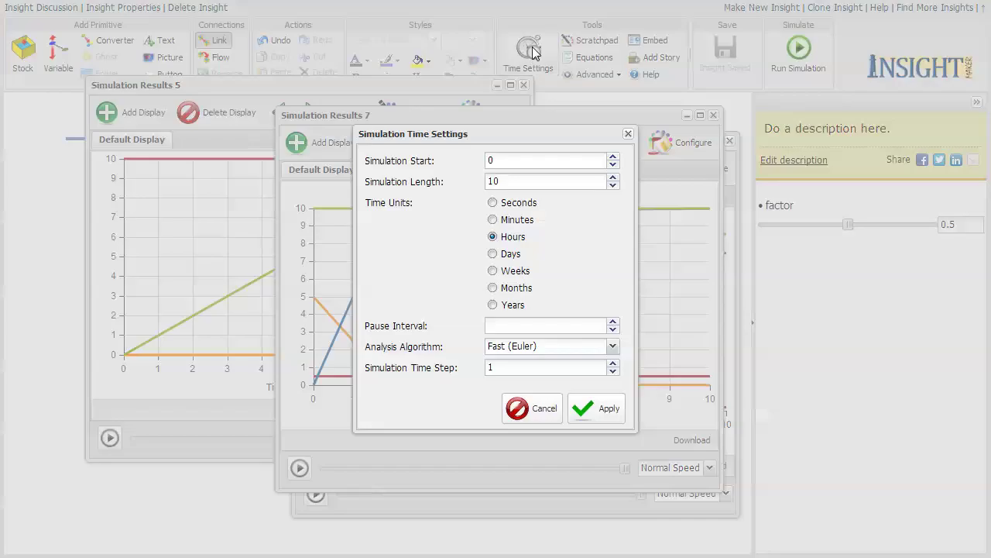
left_click_drag(505, 368, 477, 374)
type(".5")
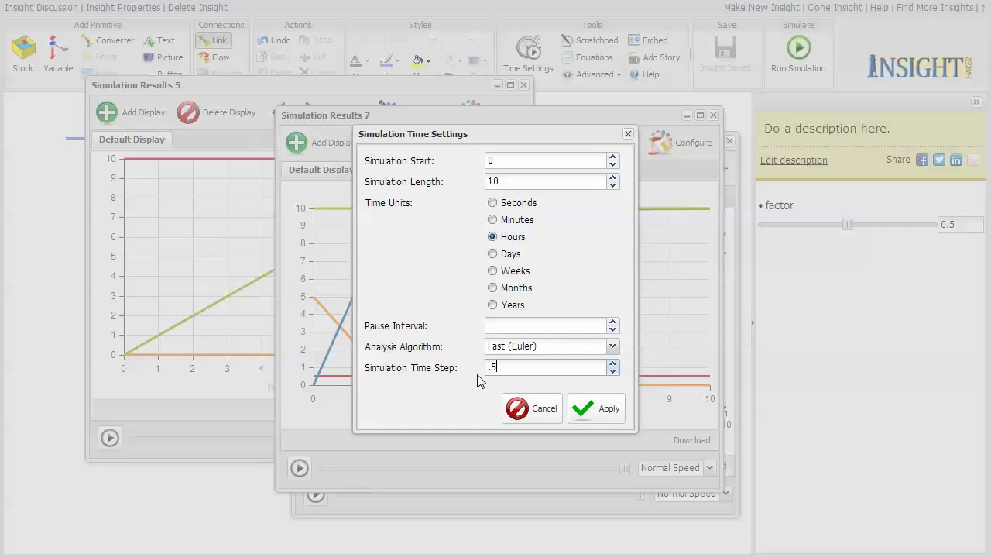
left_click(599, 410)
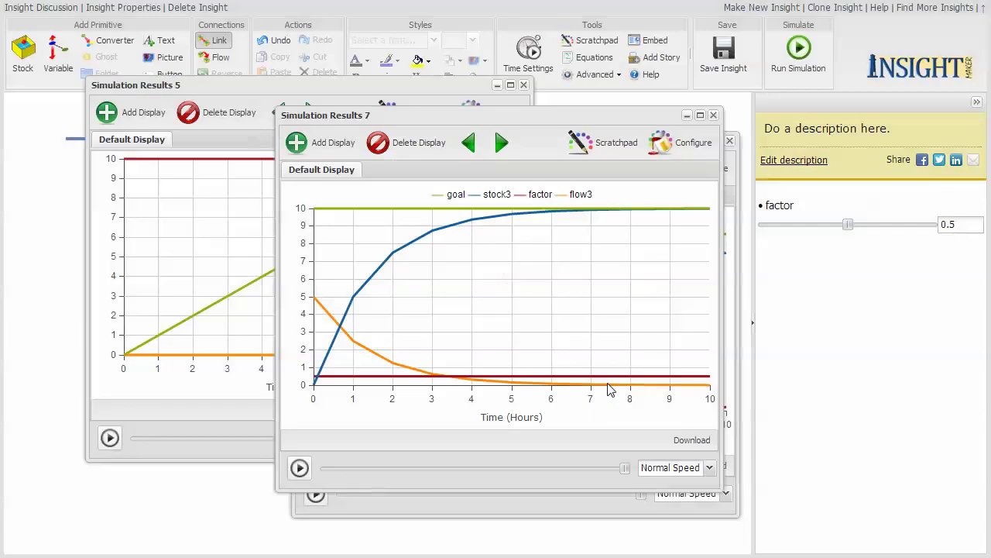
left_click(806, 51)
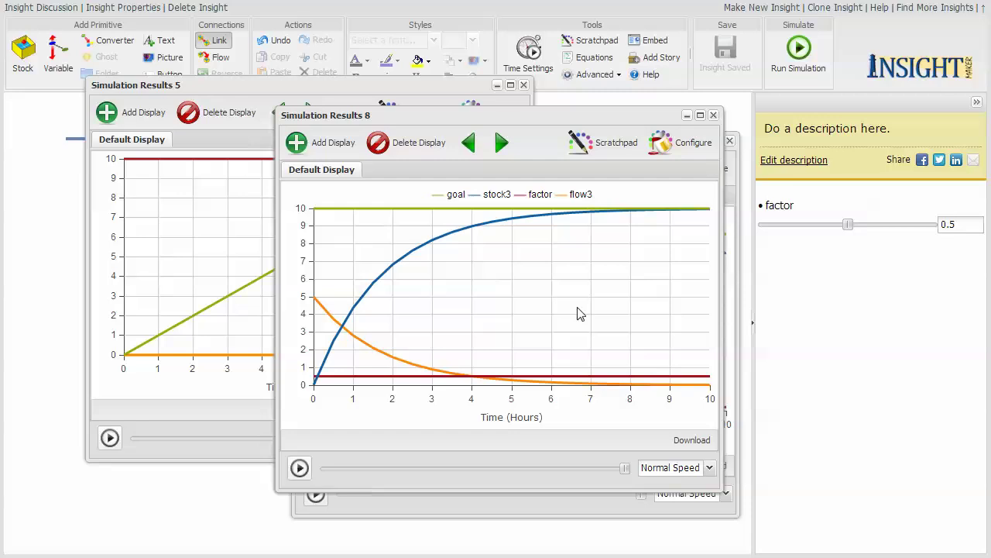
Step: Close Simulation Results windows 8, 7, 6 and 5
left_click(713, 114)
left_click(713, 114)
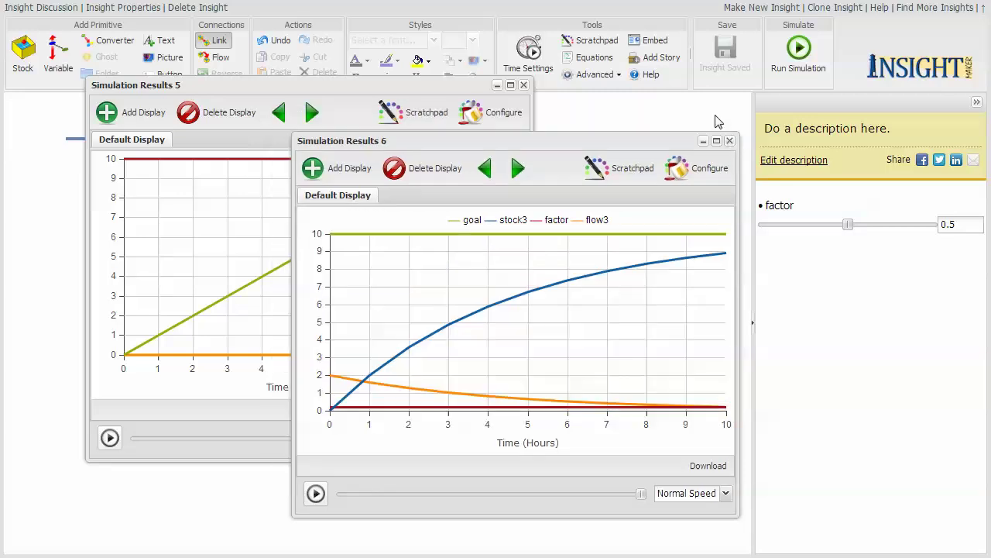
left_click(730, 140)
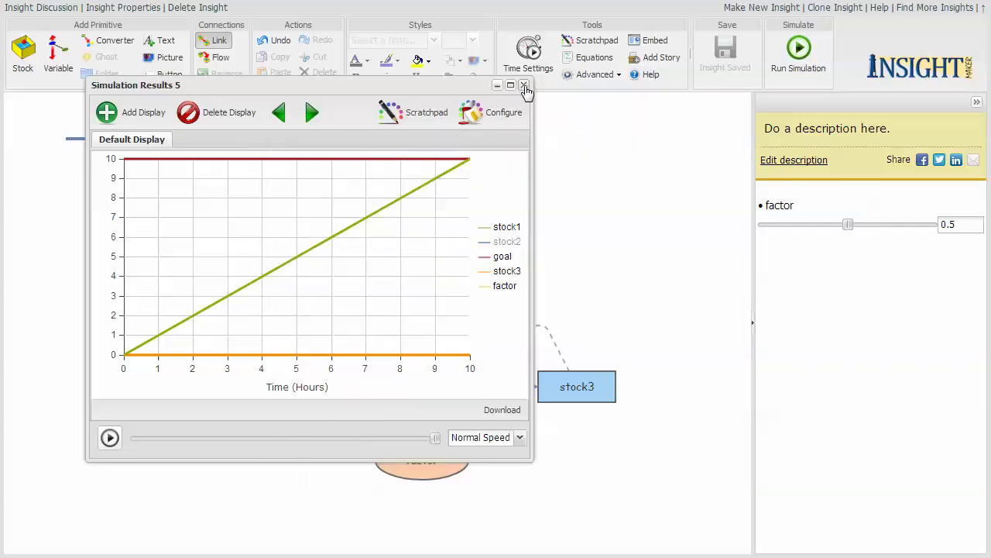
left_click(524, 84)
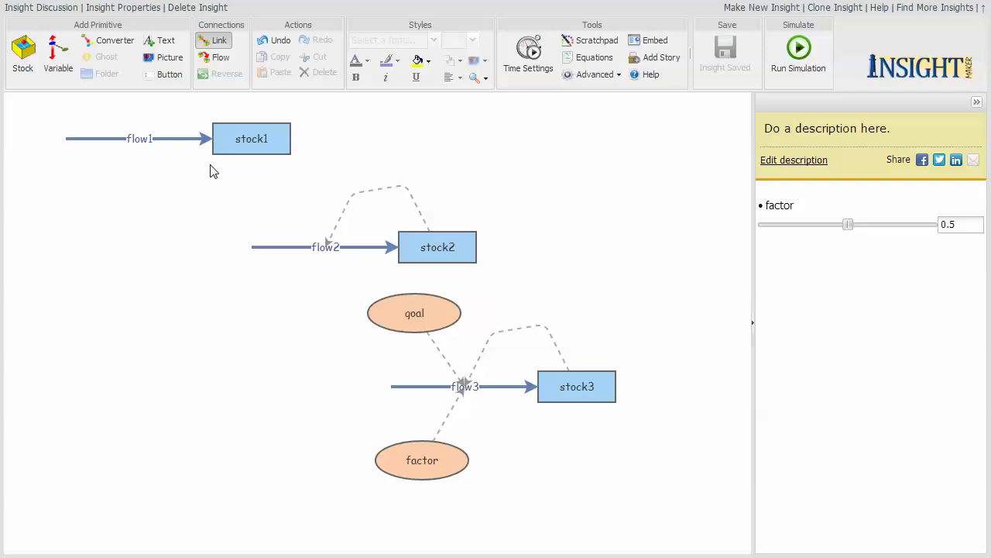